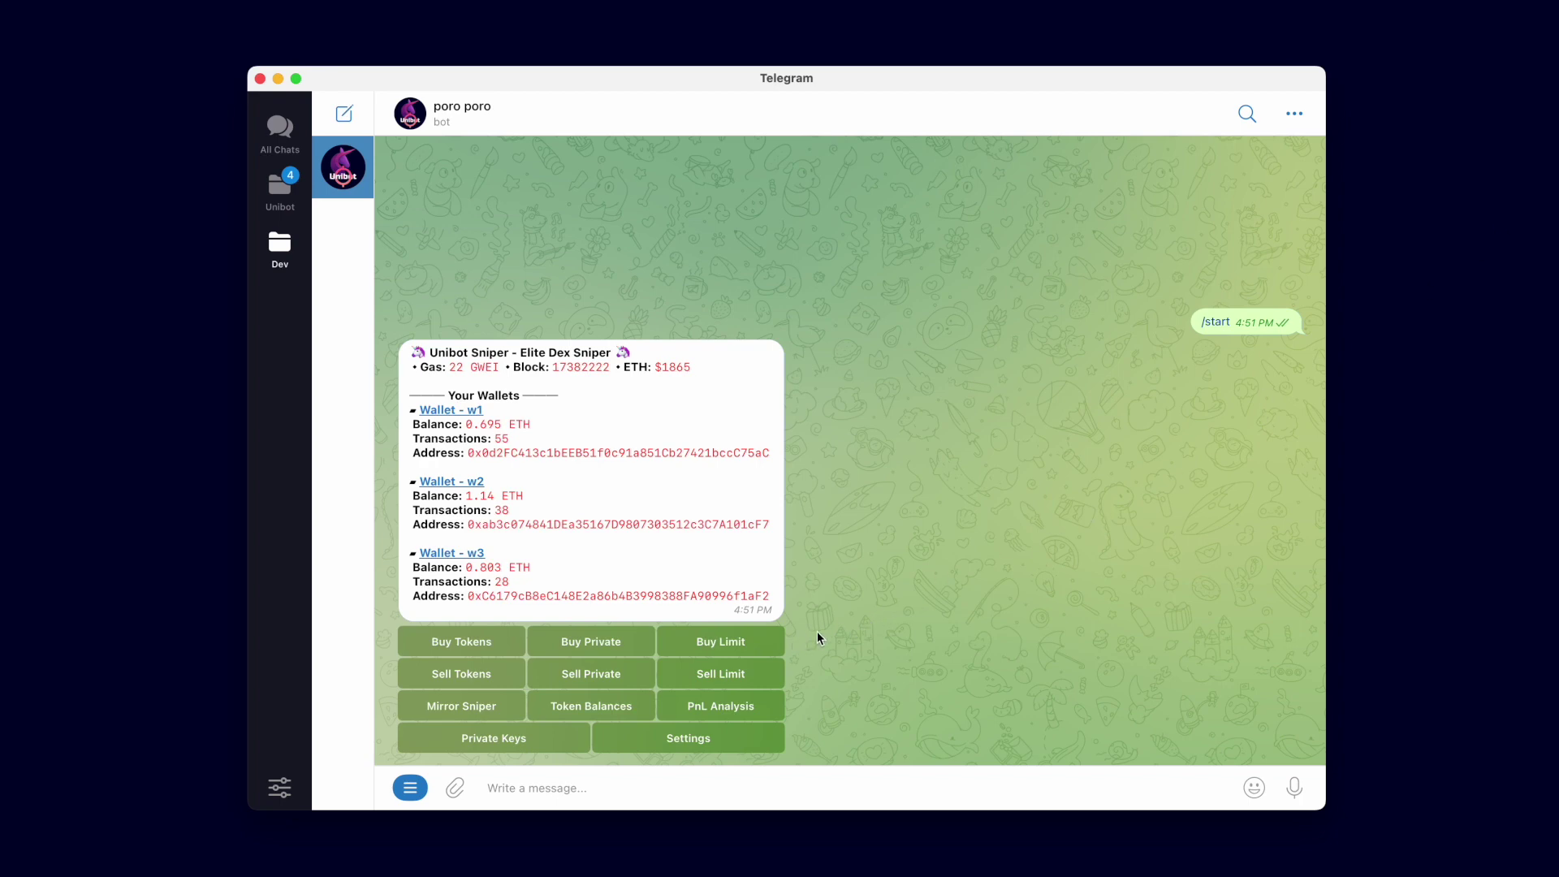
Step: Open the bot's limit buy order menu and set the buy amount to 0.5 ETH
{"action": "left_click", "coordinate": [741, 642]}
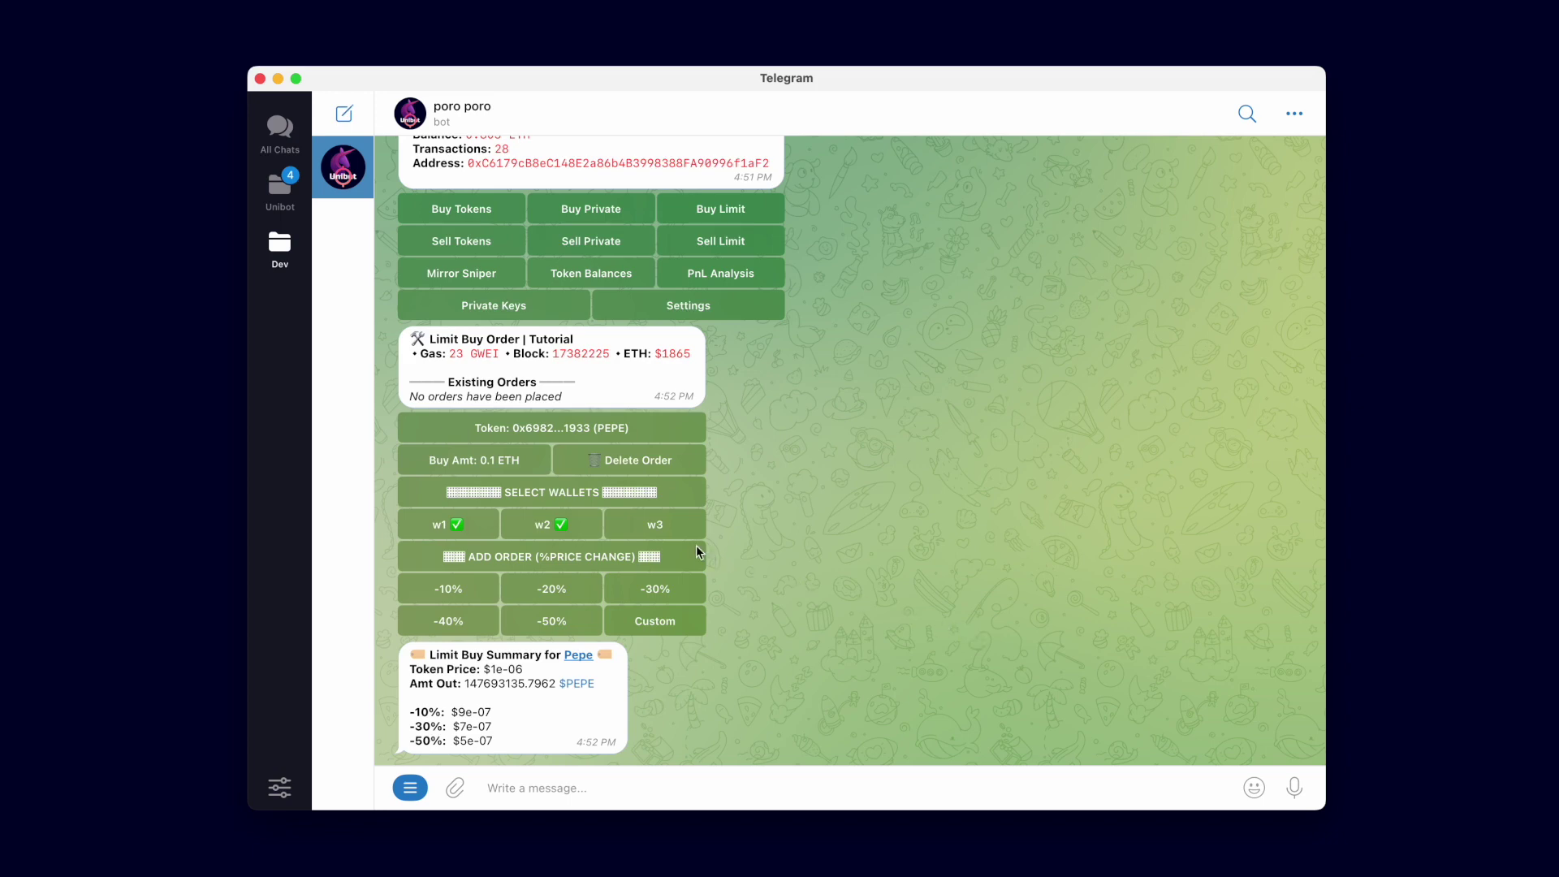
{"action": "left_click", "coordinate": [509, 461]}
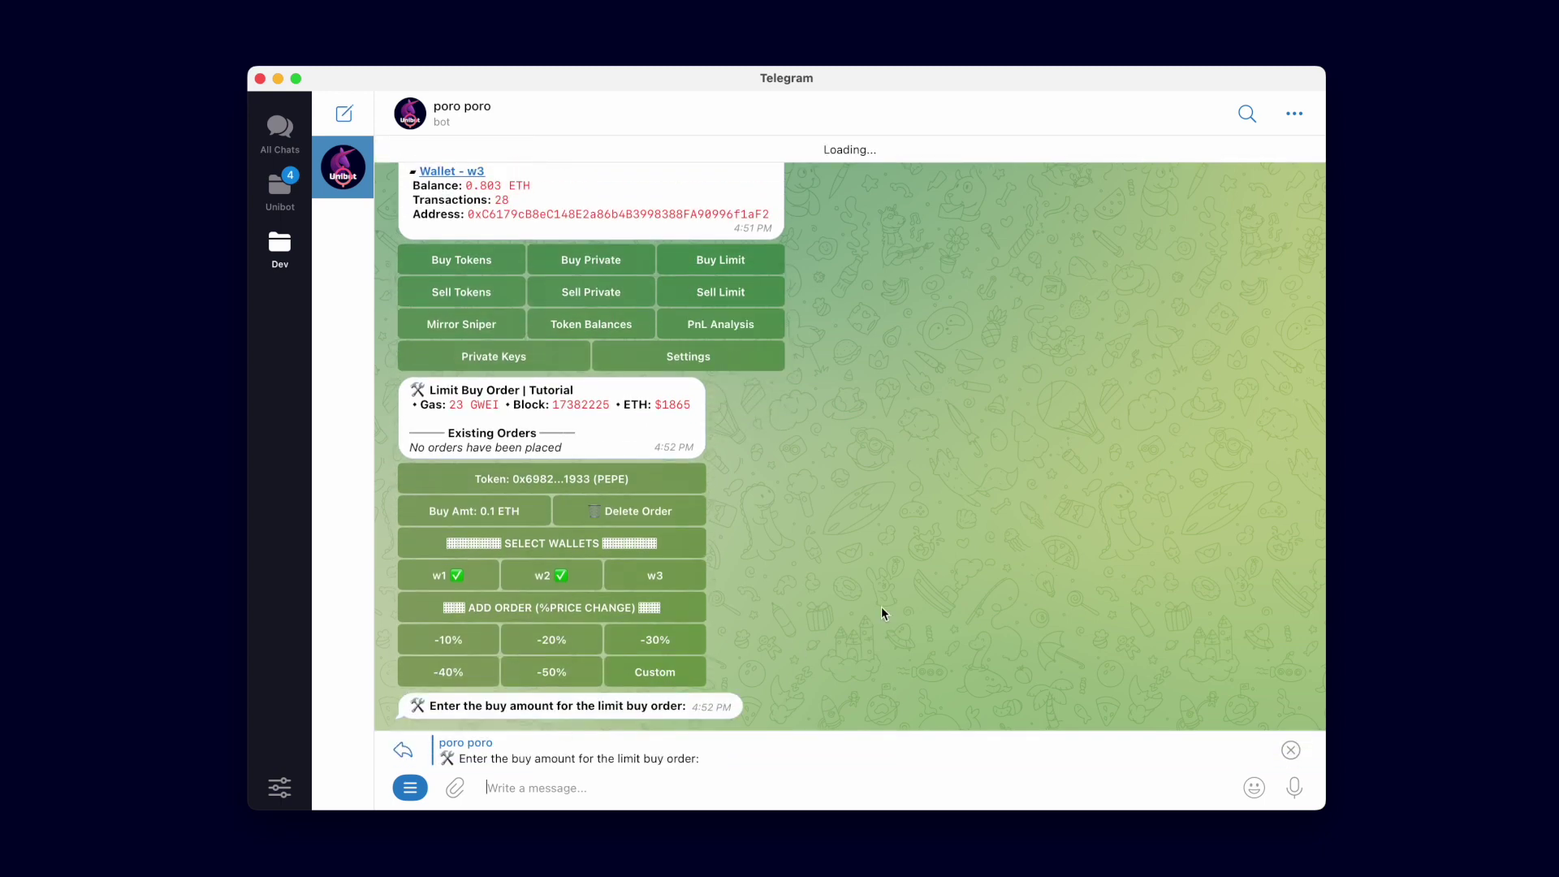
{"action": "type", "text": "0.05"}
{"action": "key", "text": "Return"}
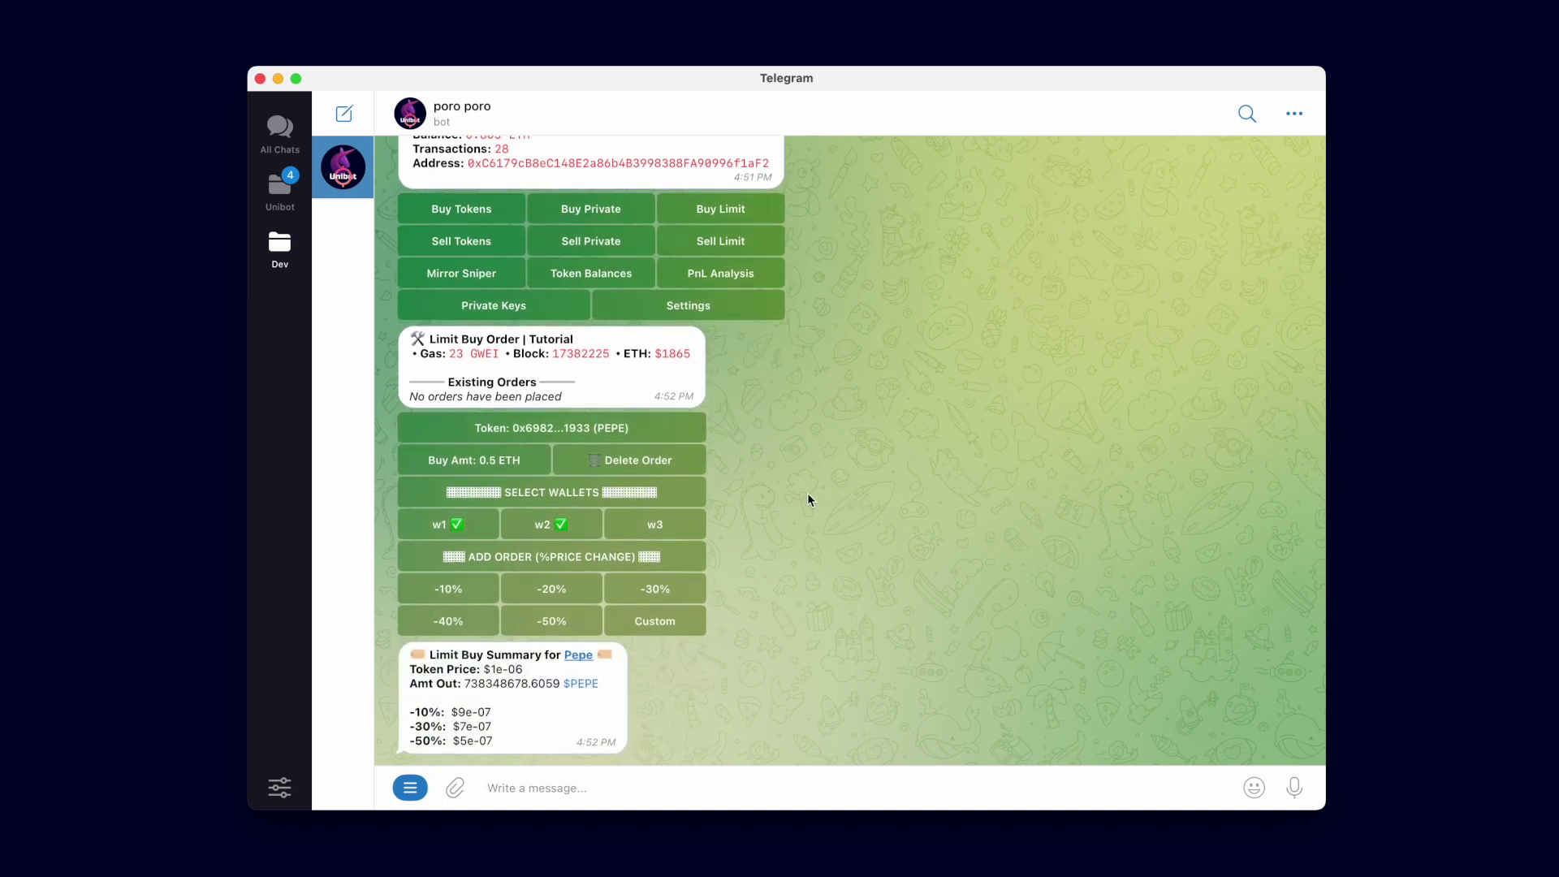
Step: Set the limit order's buy amount to 0.1 ETH
{"action": "left_click", "coordinate": [511, 462]}
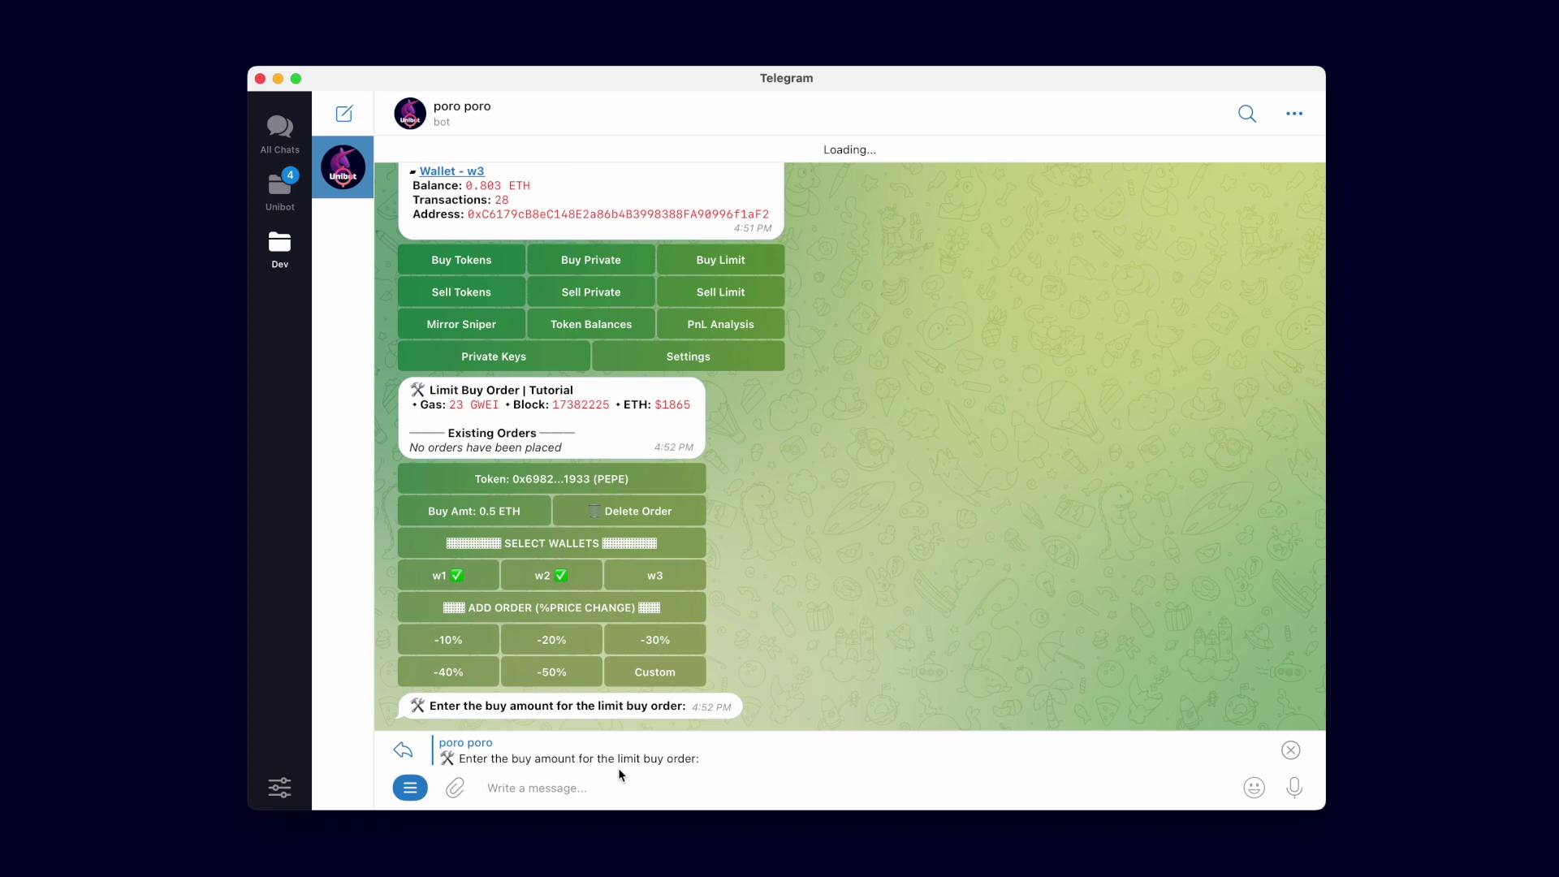
{"action": "type", "text": "0.1"}
{"action": "key", "text": "Return"}
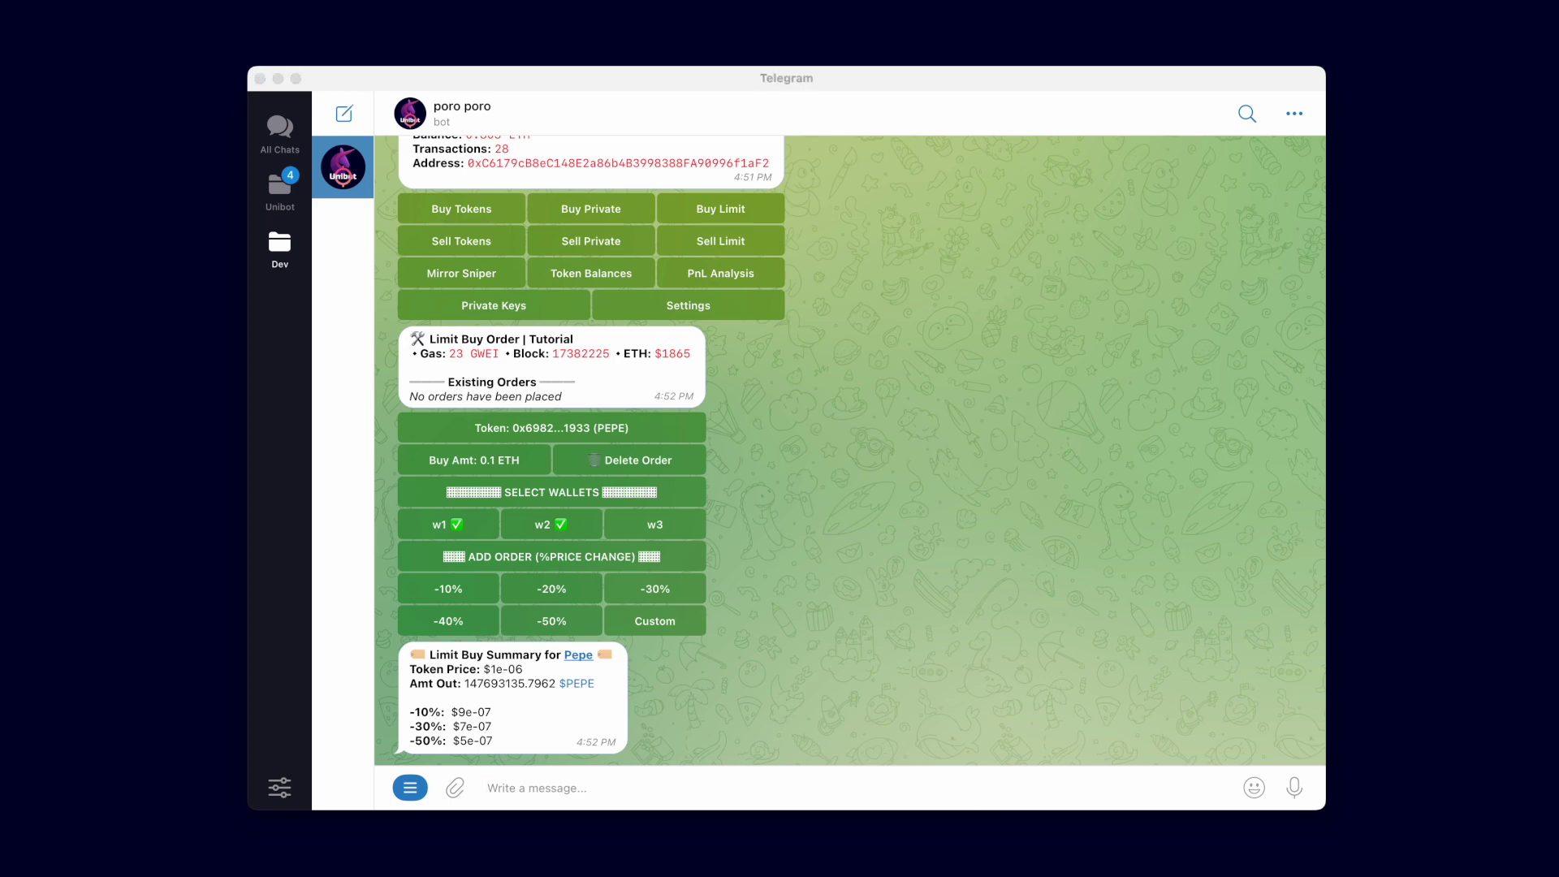
Step: Set the order's token to BOB by pasting its contract address, and add limit buy orders at a -20% price change
{"action": "left_click", "coordinate": [610, 428]}
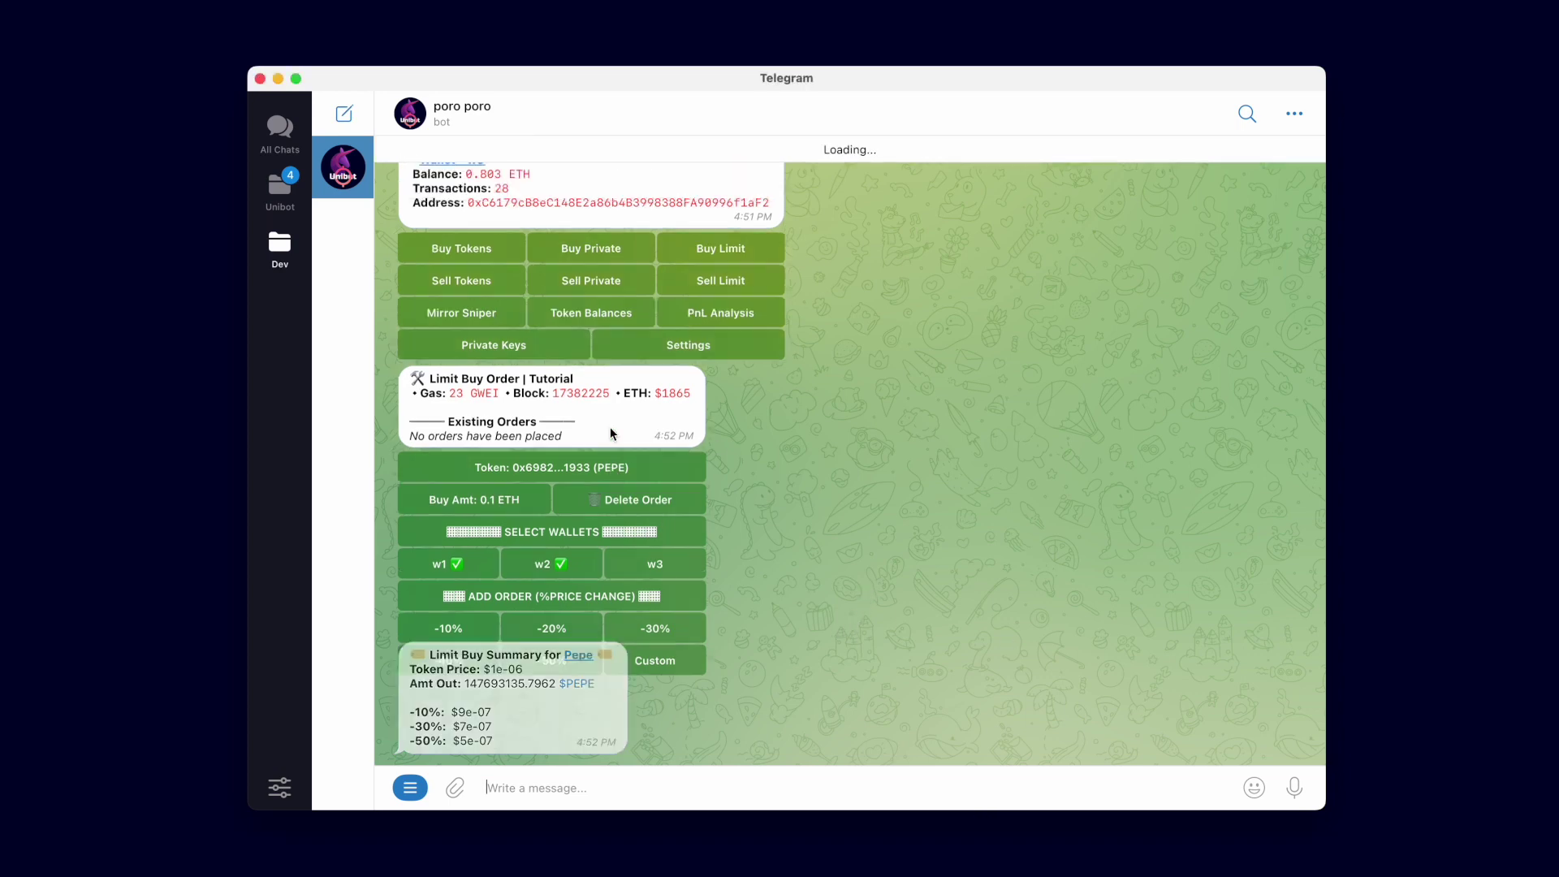
{"action": "key", "text": "super+v"}
{"action": "key", "text": "Return"}
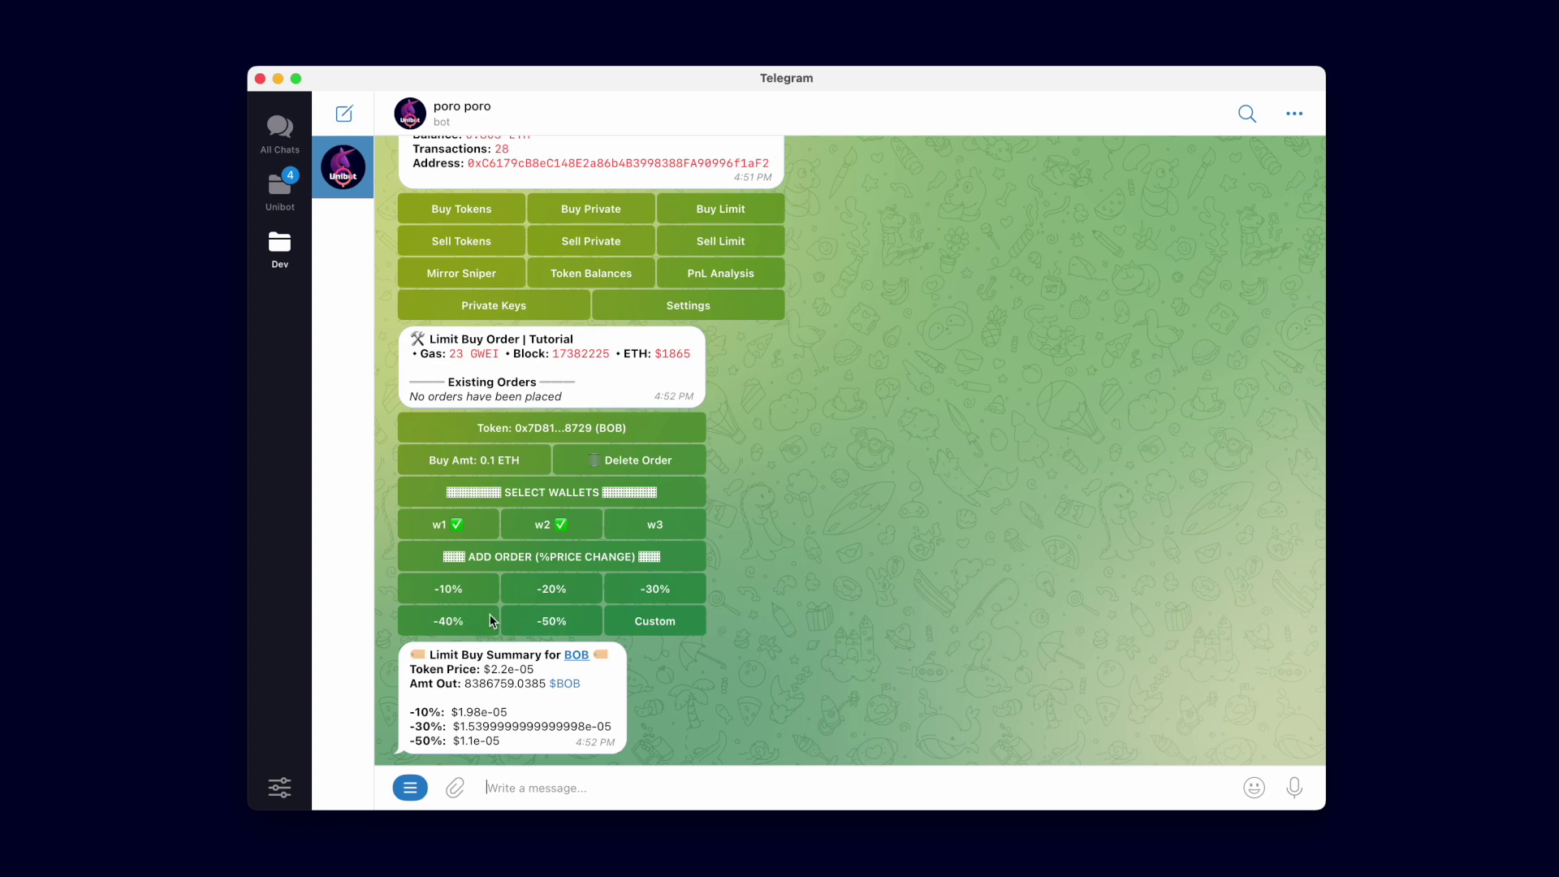
{"action": "left_click", "coordinate": [569, 592]}
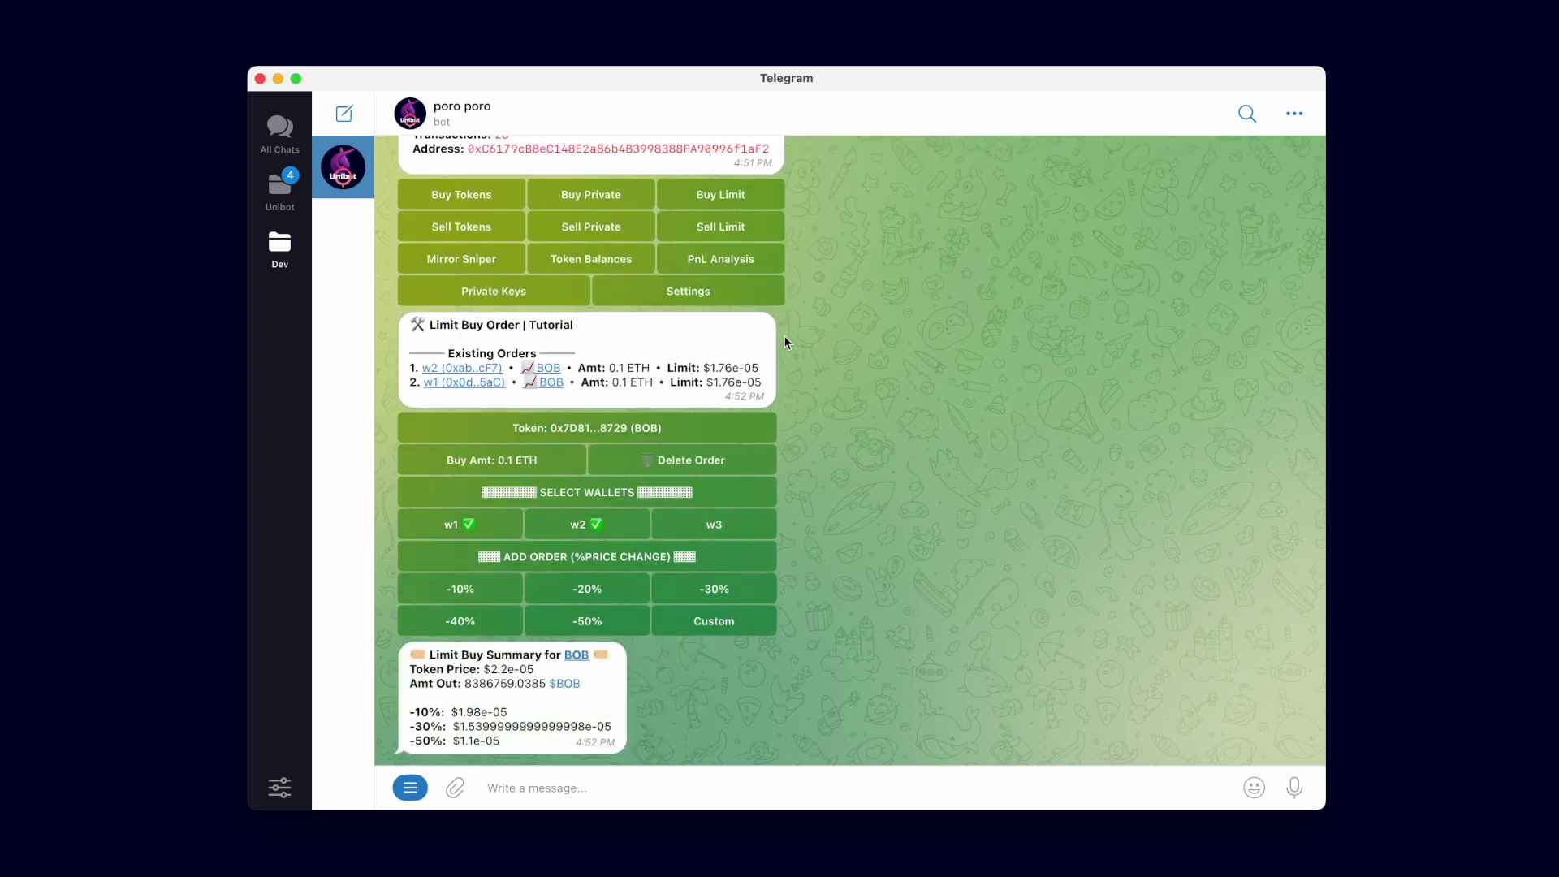
Step: Delete the BOB limit buy orders on lines 1 and 2
{"action": "left_click", "coordinate": [741, 468]}
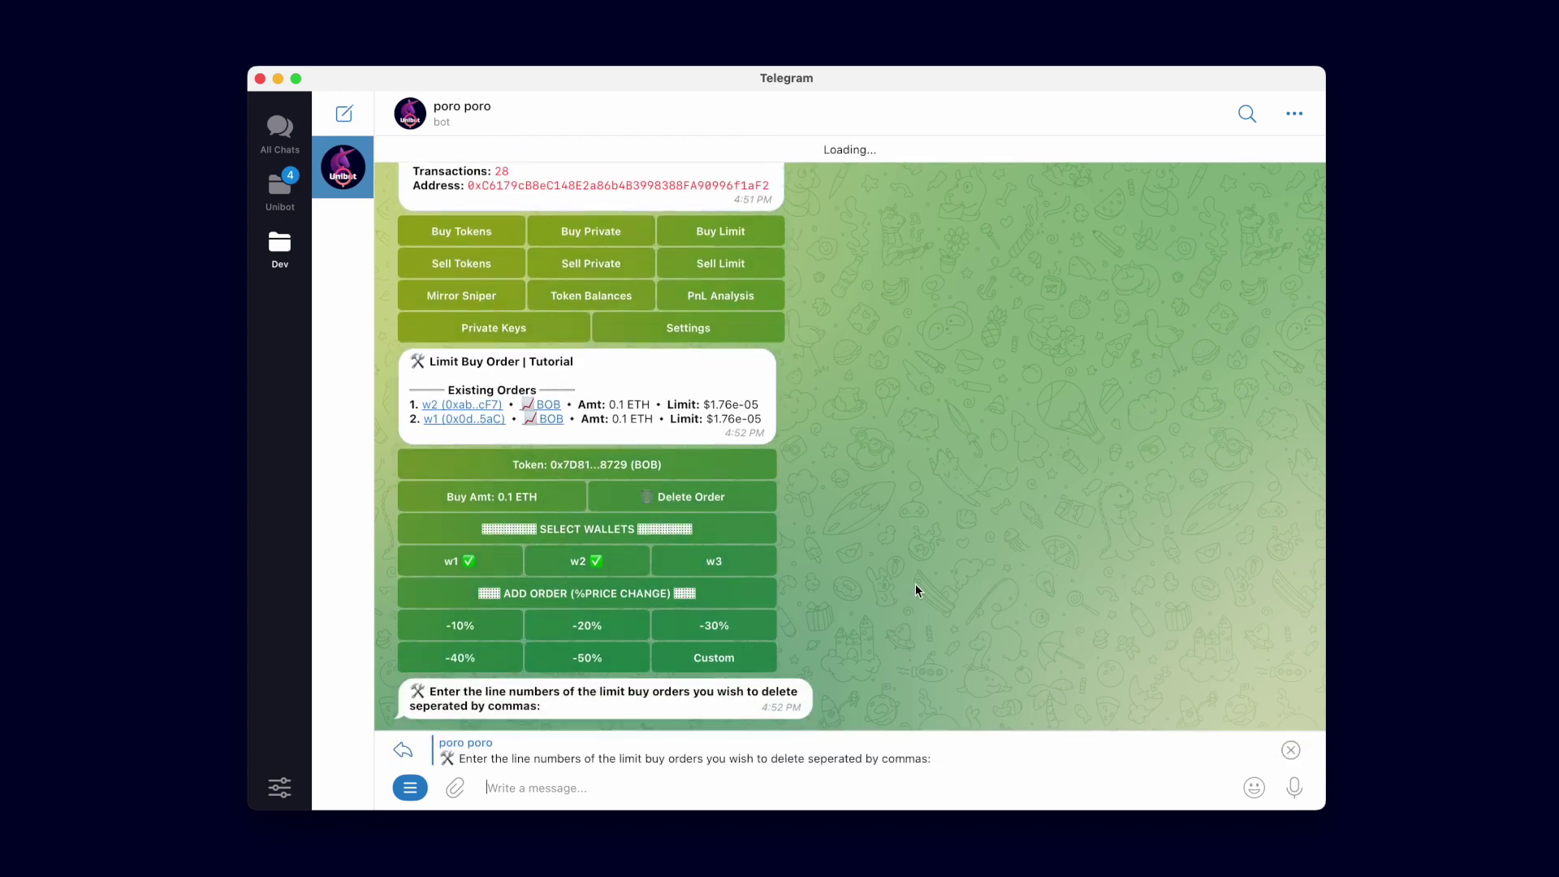
{"action": "type", "text": "1,2"}
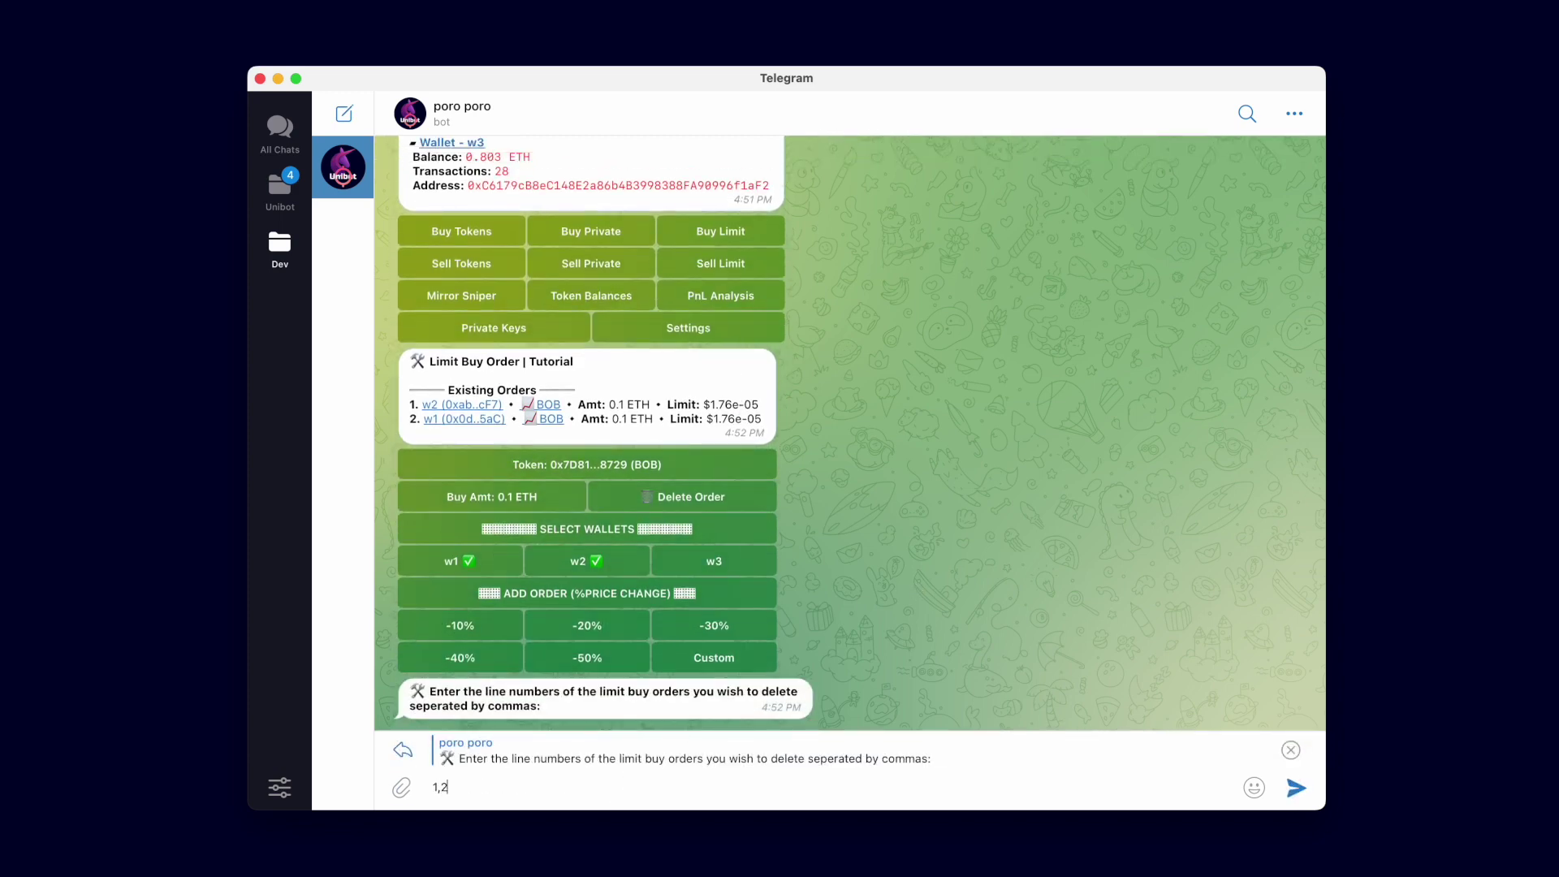
{"action": "key", "text": "Return"}
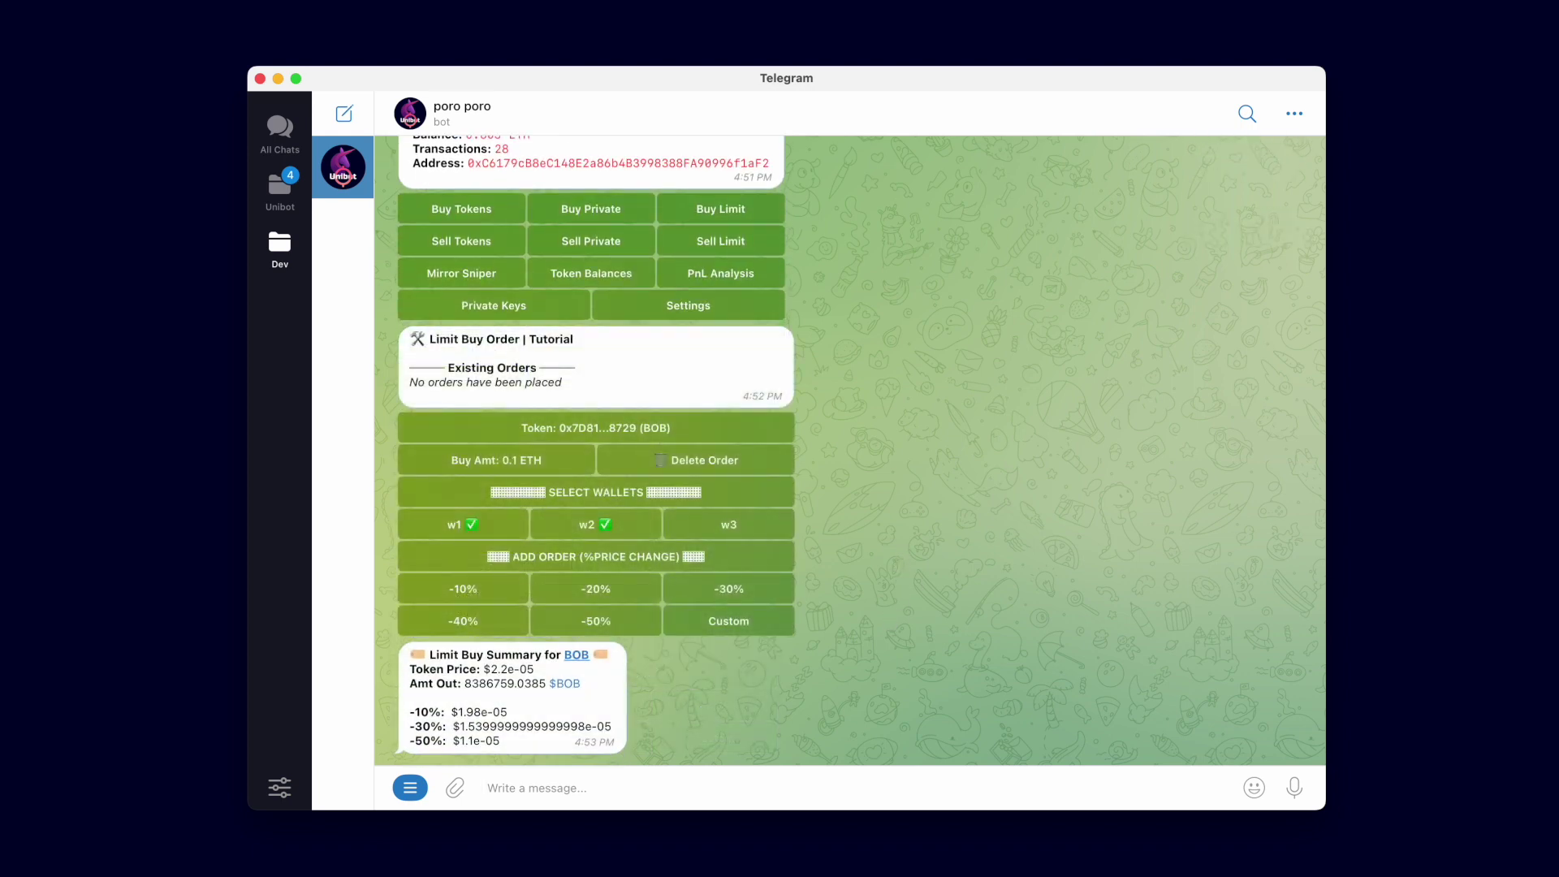
Step: Set the limit buy order's token to UNIBOT by pasting its contract address
{"action": "key", "text": "super+Tab"}
{"action": "left_click", "coordinate": [899, 448]}
{"action": "left_click", "coordinate": [619, 428]}
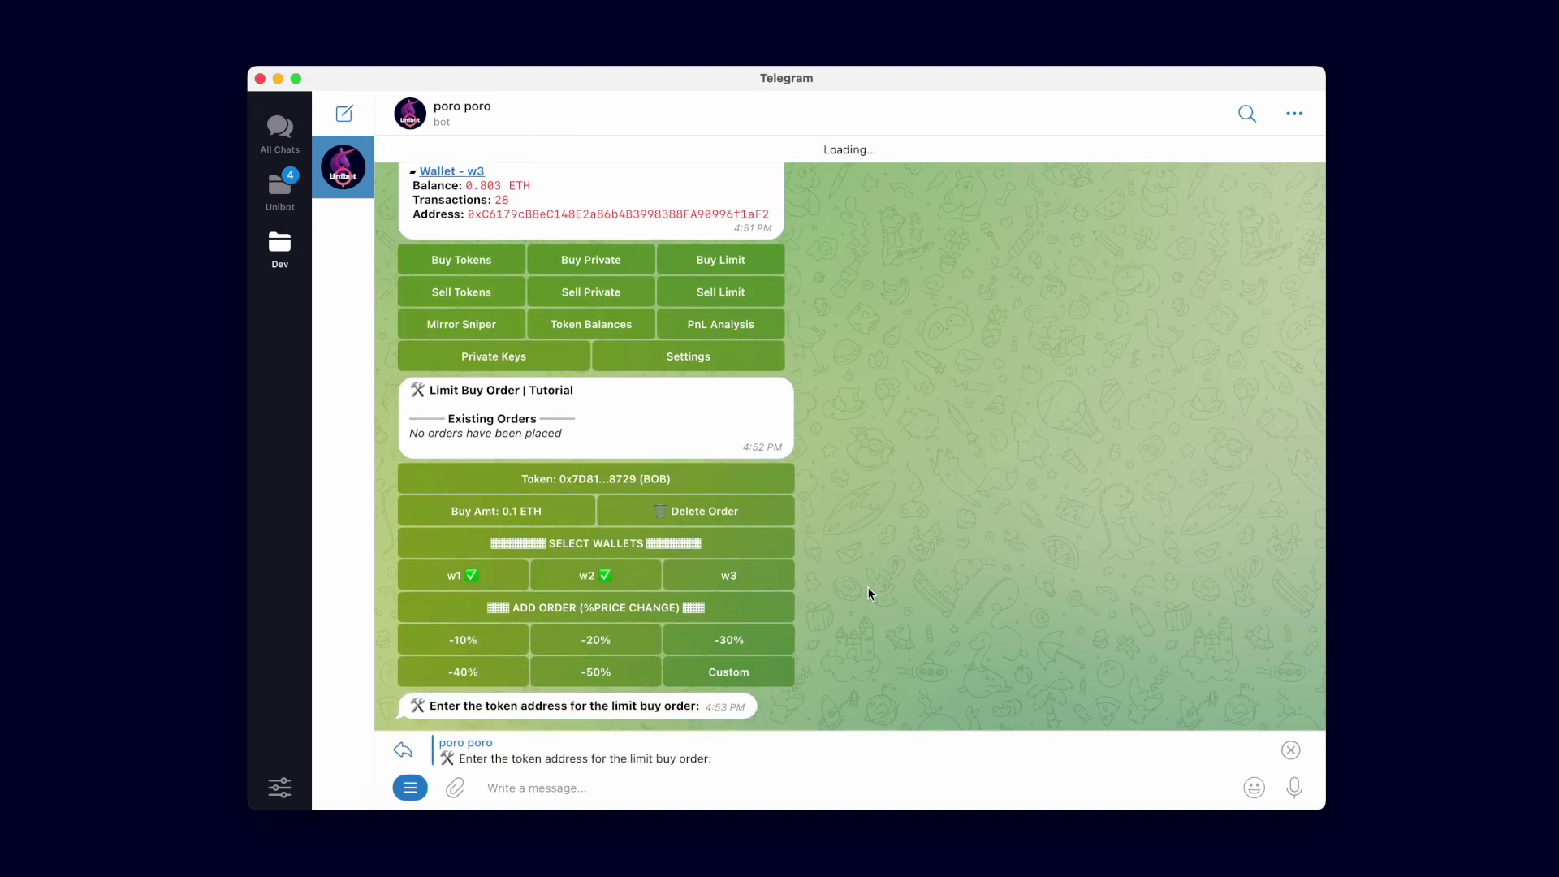
{"action": "key", "text": "super+v"}
{"action": "key", "text": "Return"}
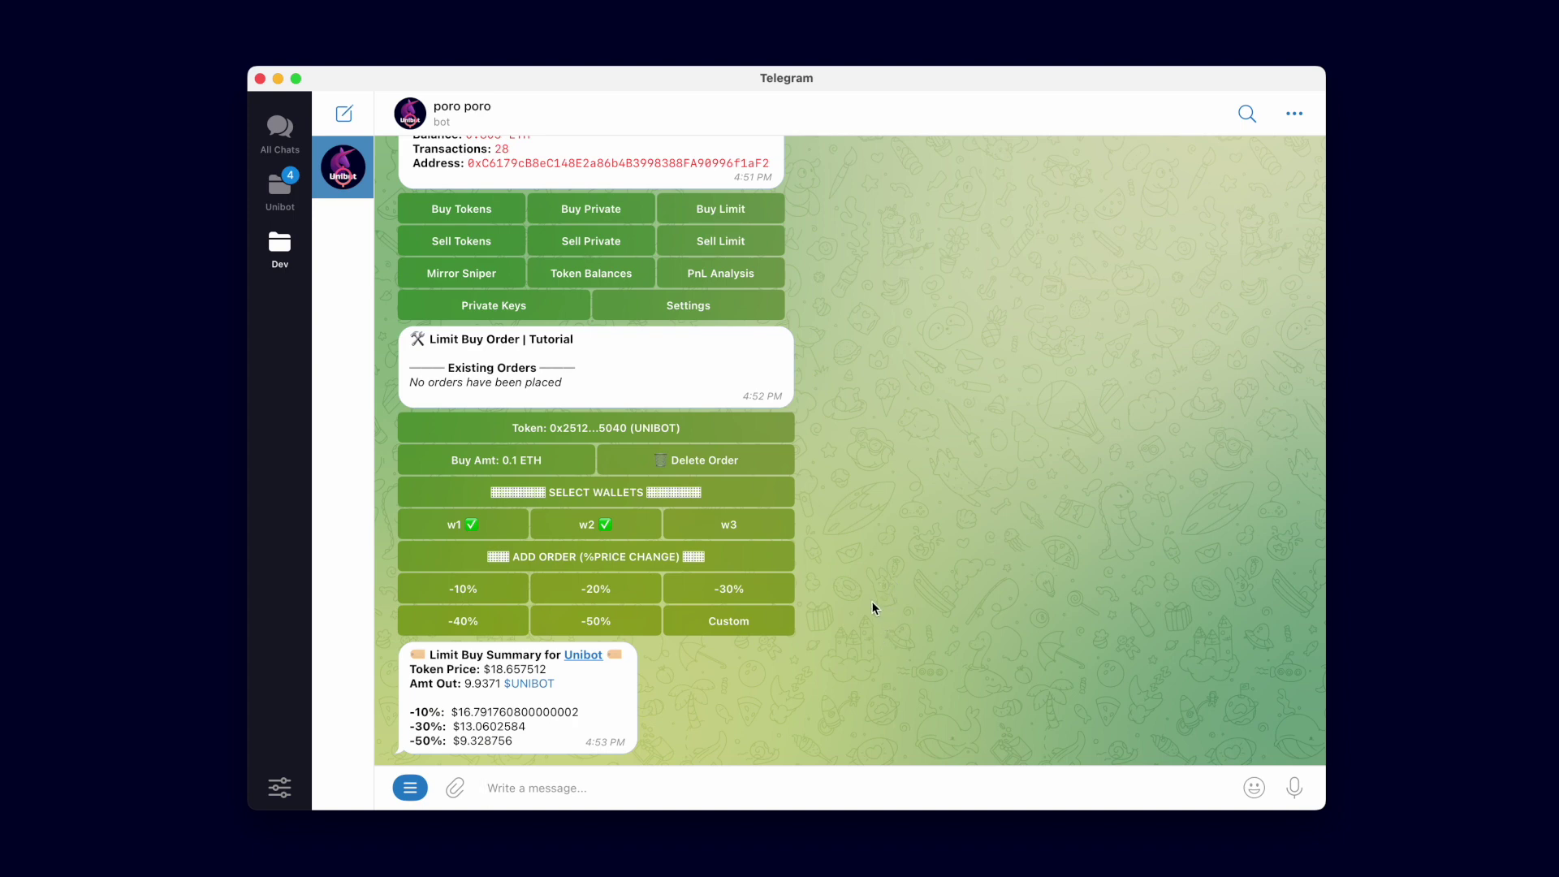
Step: Add a custom UNIBOT limit buy order with a price drop of 4 percent
{"action": "left_click", "coordinate": [753, 622]}
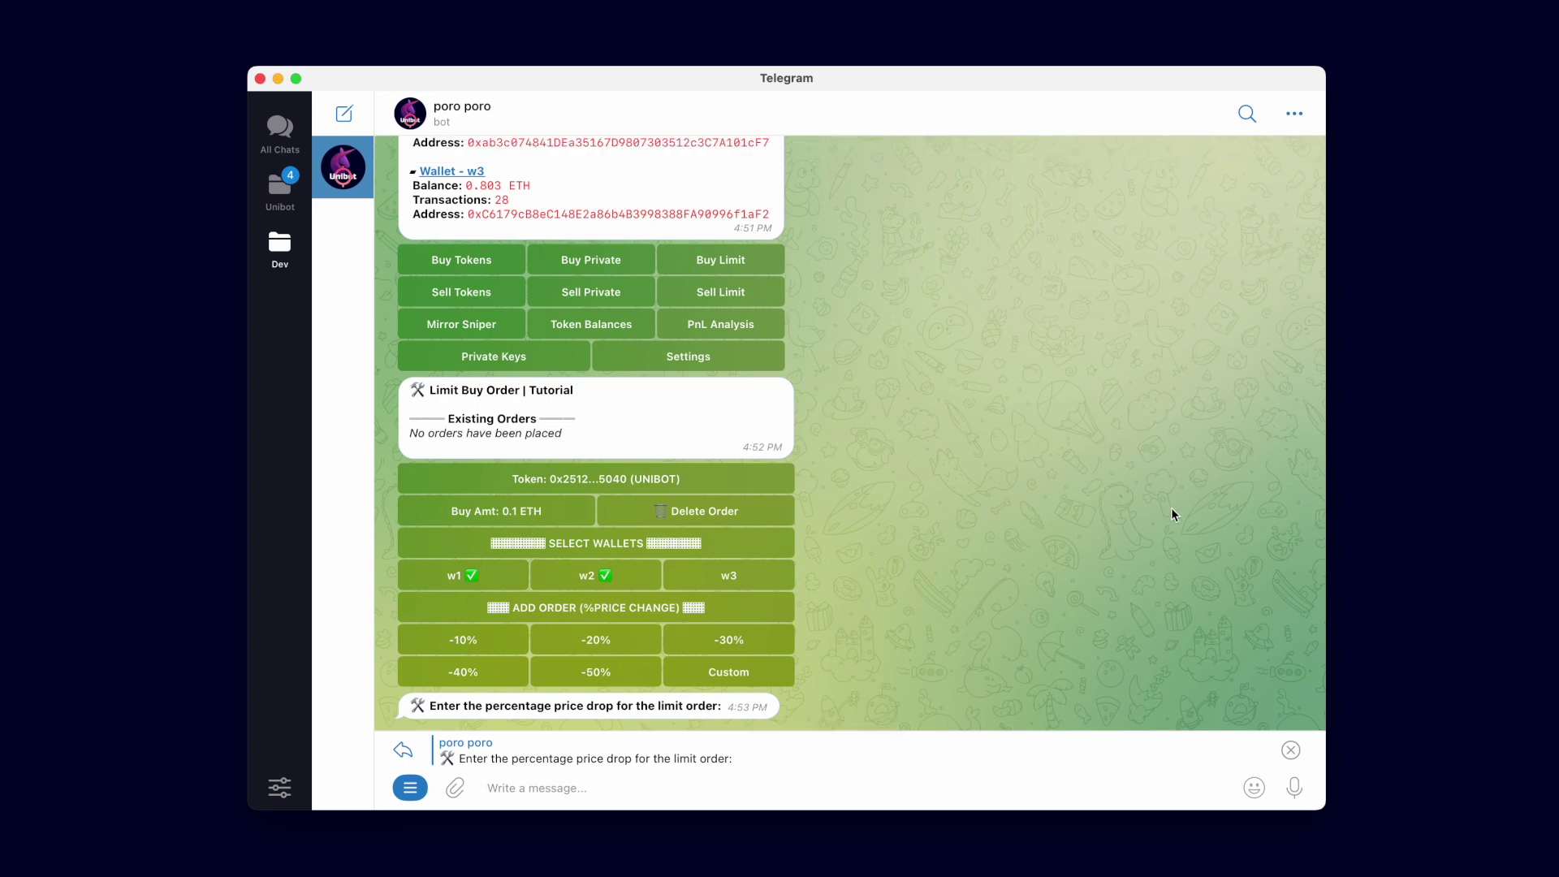
{"action": "type", "text": "4"}
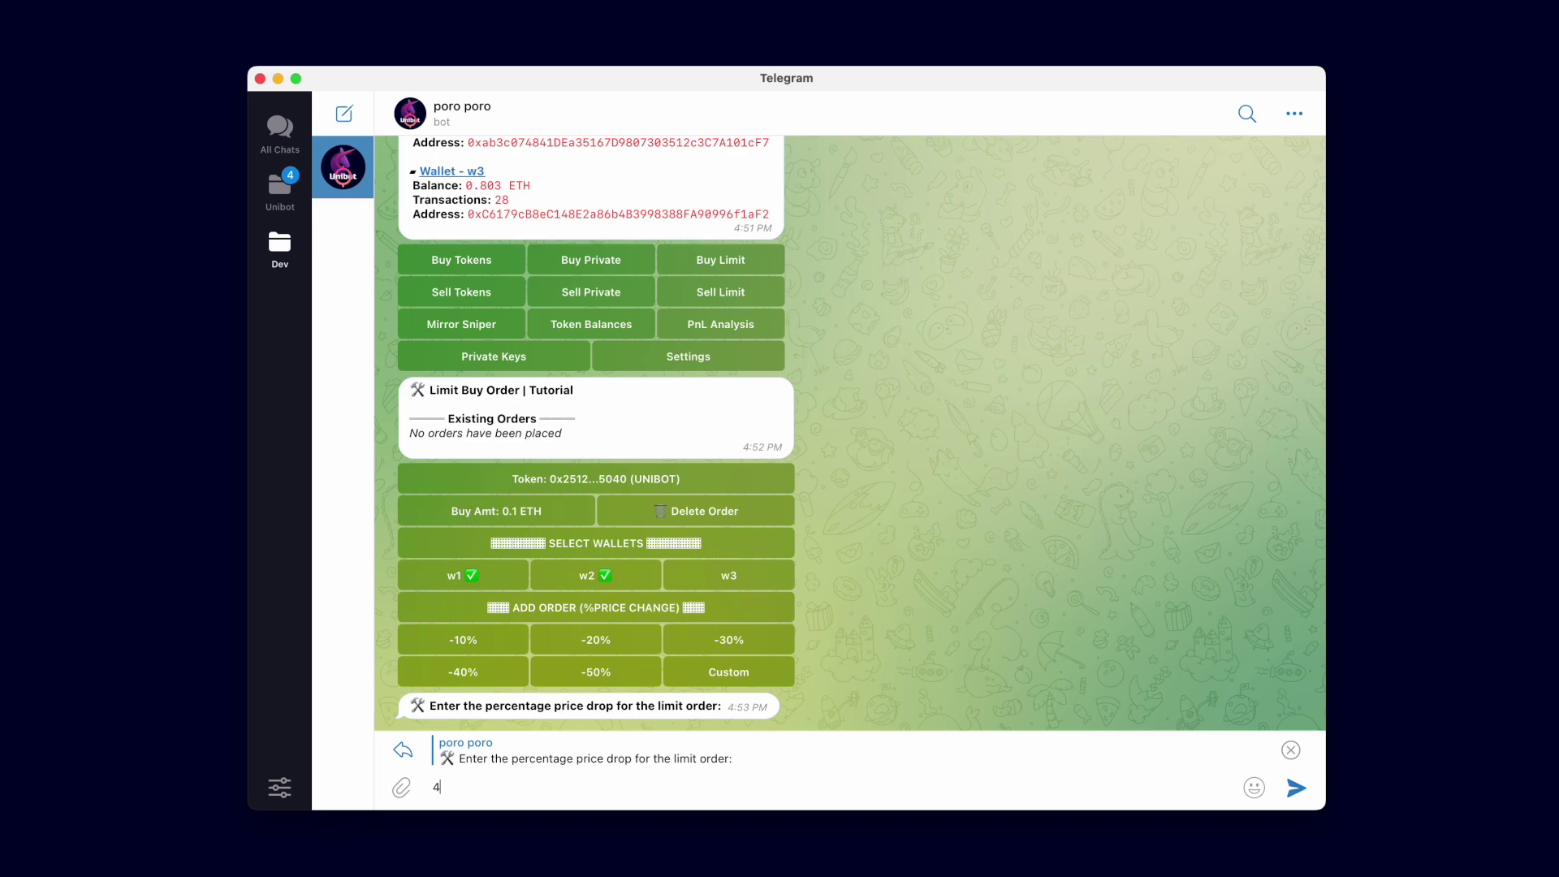
{"action": "key", "text": "Return"}
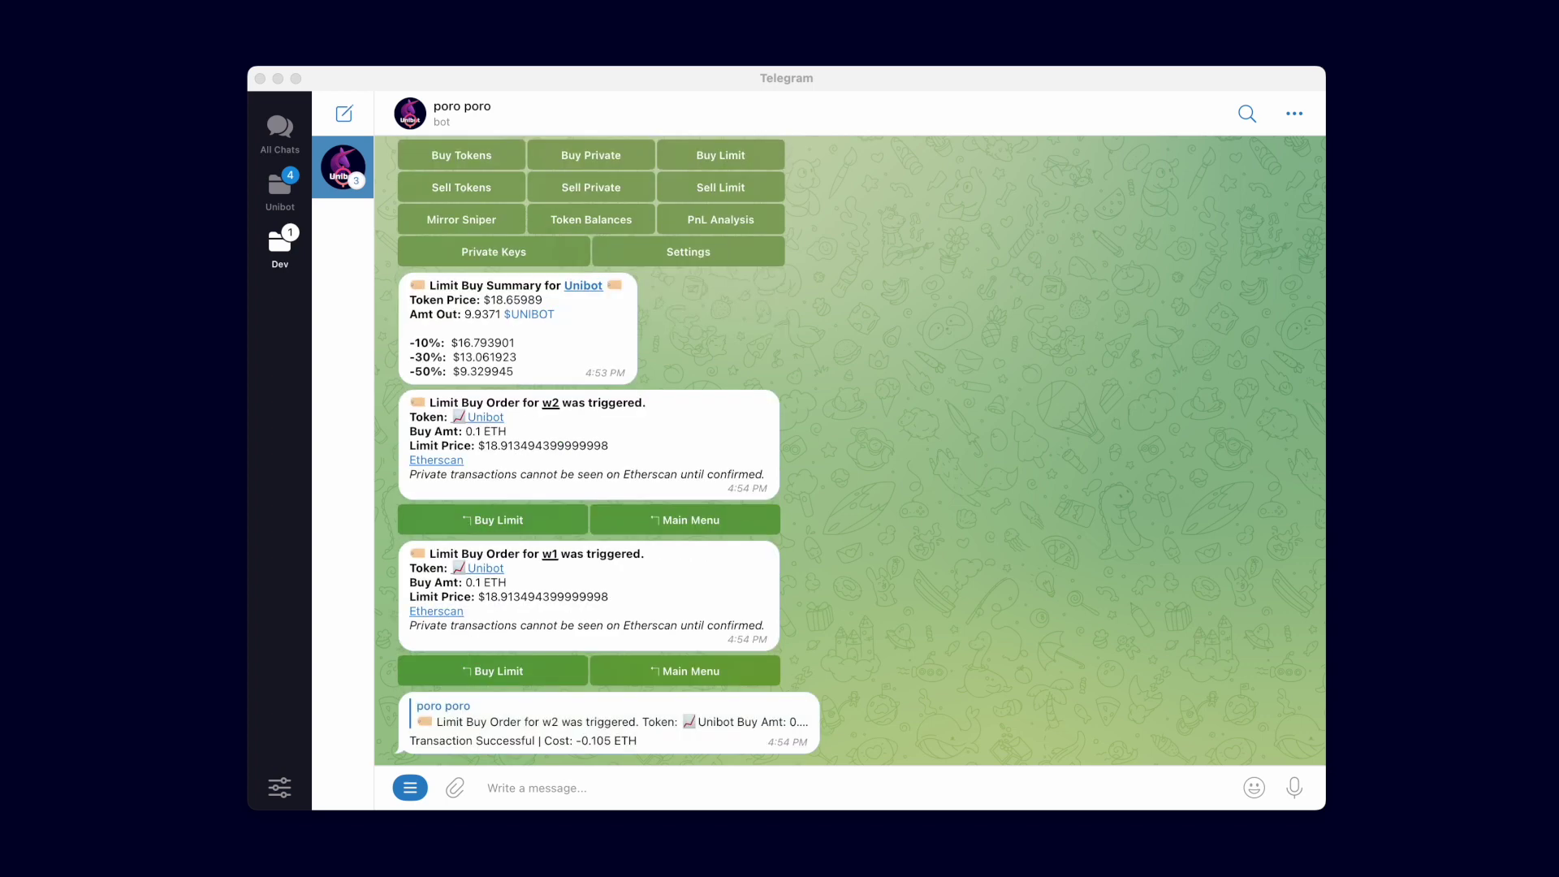
Step: Check the limit buy menu for remaining orders, and view the wallets' token balances from the main menu
{"action": "left_click", "coordinate": [532, 605]}
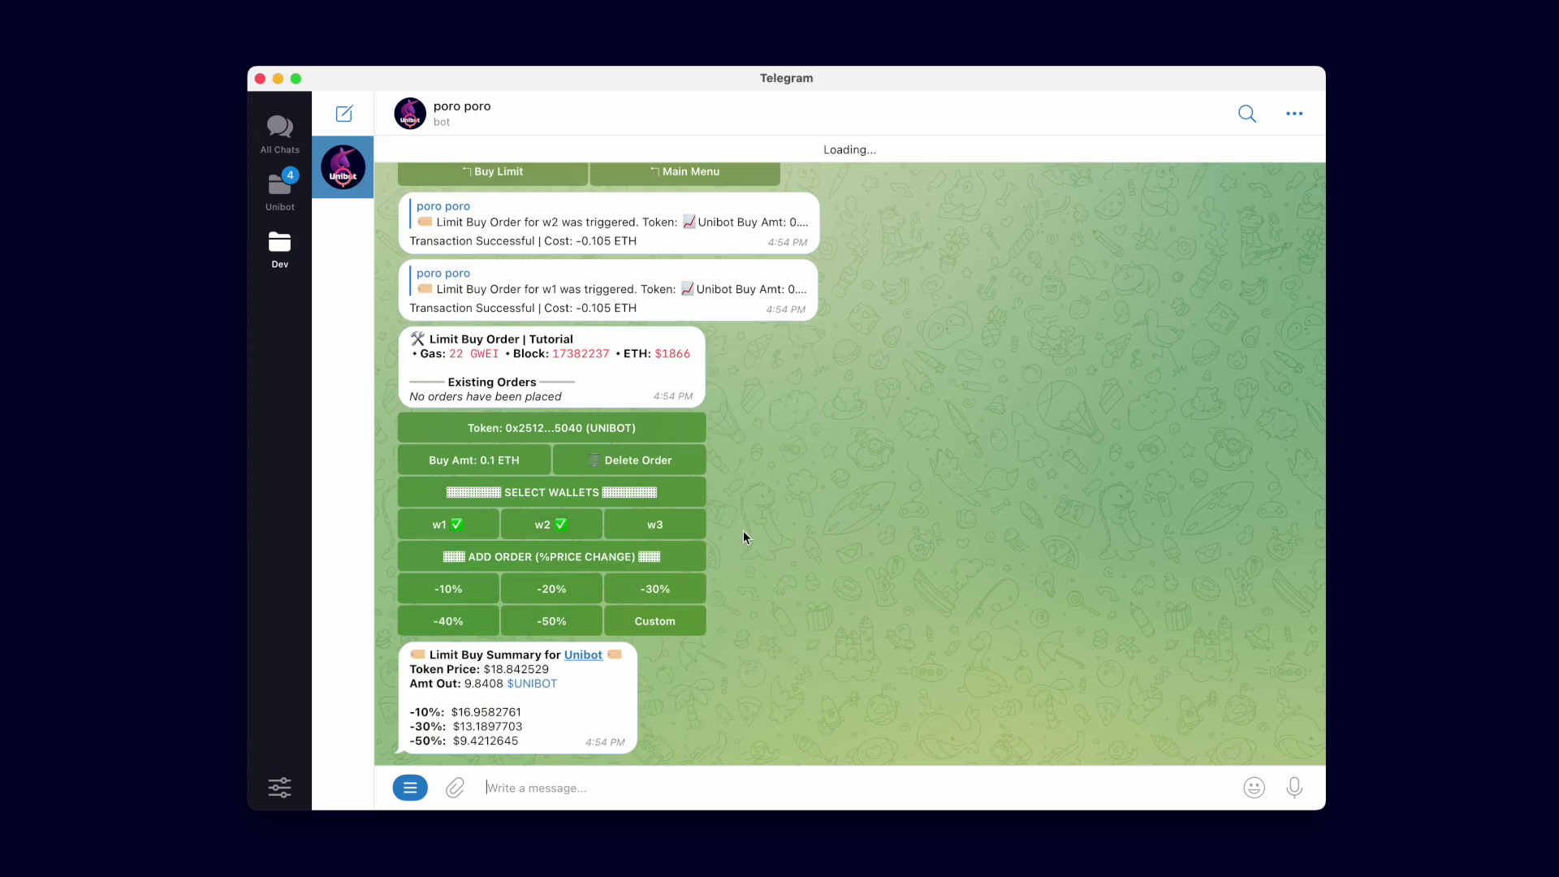
{"action": "left_click", "coordinate": [410, 788]}
{"action": "left_click", "coordinate": [422, 748]}
{"action": "left_click", "coordinate": [629, 707]}
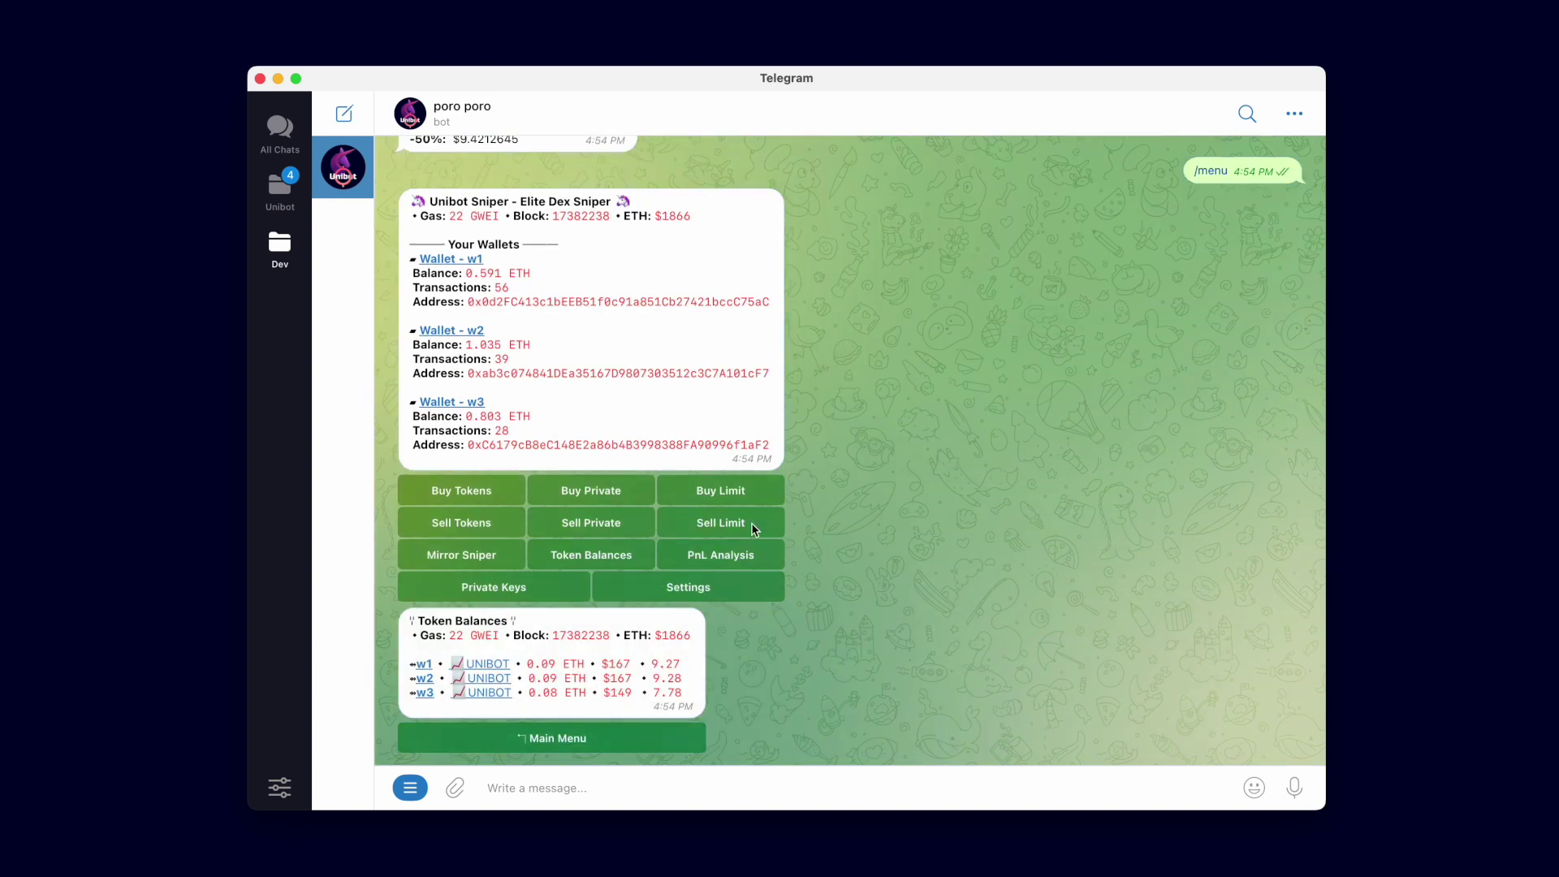
Step: Add UNIBOT limit buy orders at a -20% price change, and delete the existing orders on lines 1, 3 and 5
{"action": "left_click", "coordinate": [569, 587]}
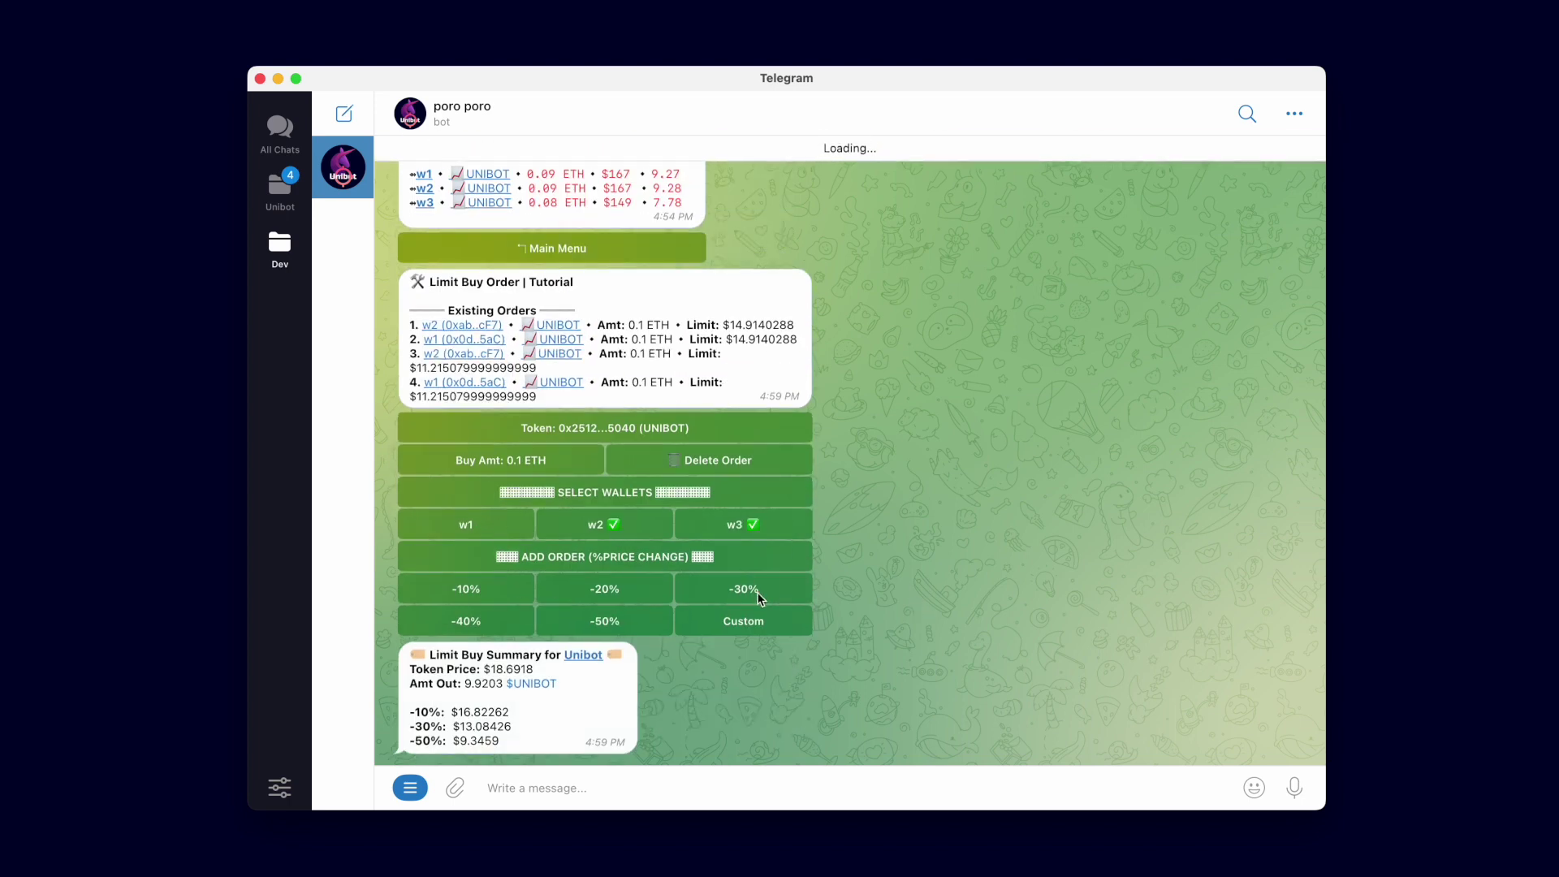
{"action": "left_click", "coordinate": [783, 467]}
{"action": "type", "text": "1,3,5"}
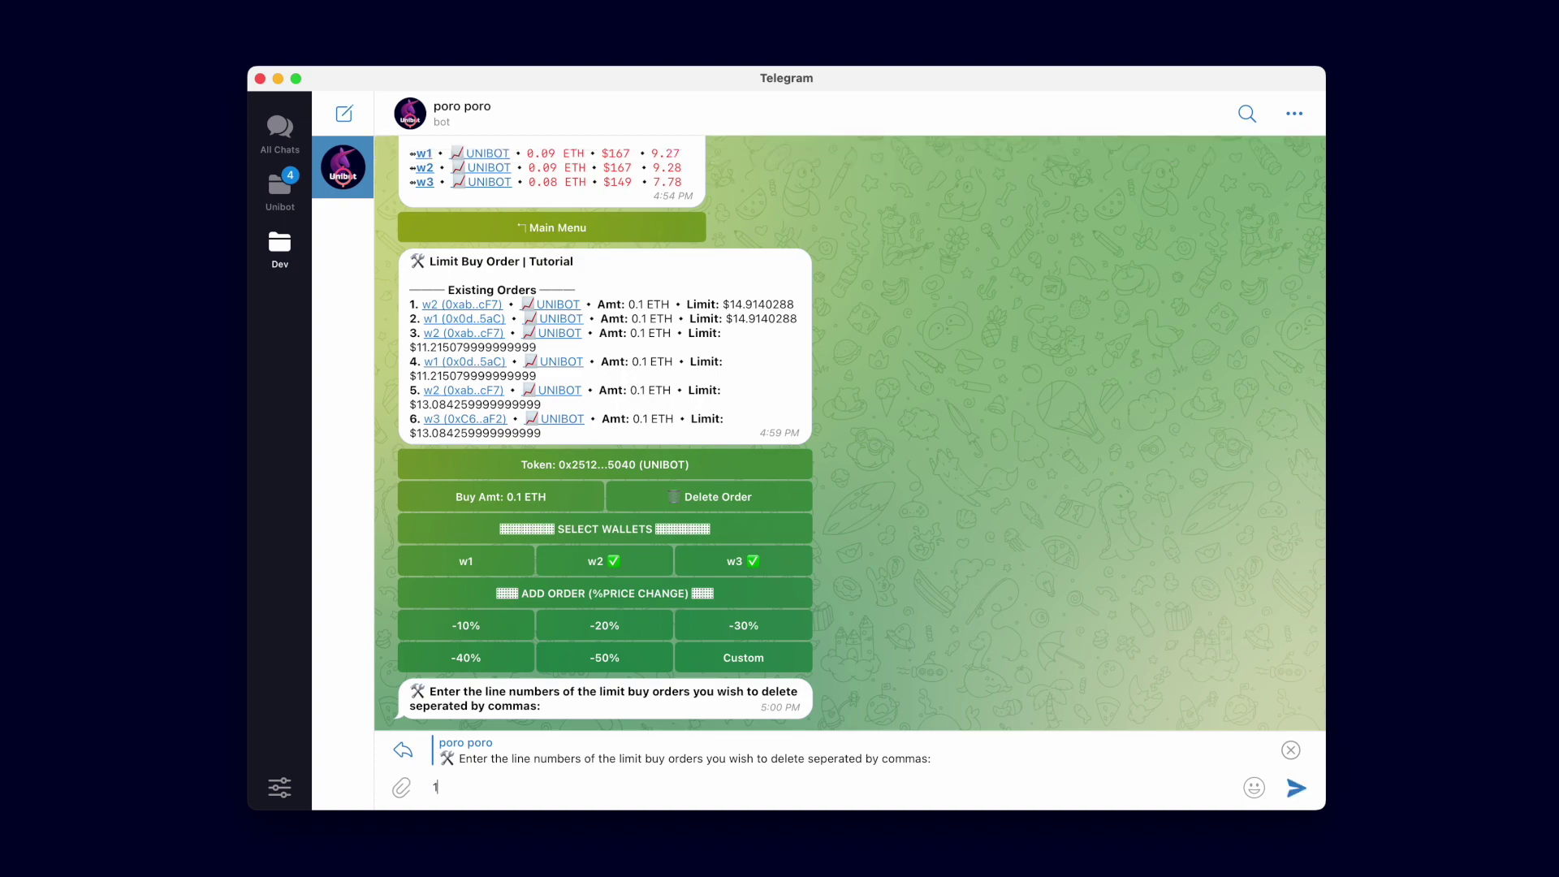
{"action": "key", "text": "Return"}
Step: Delete the remaining limit buy orders on lines 1 and 2
{"action": "left_click", "coordinate": [785, 460]}
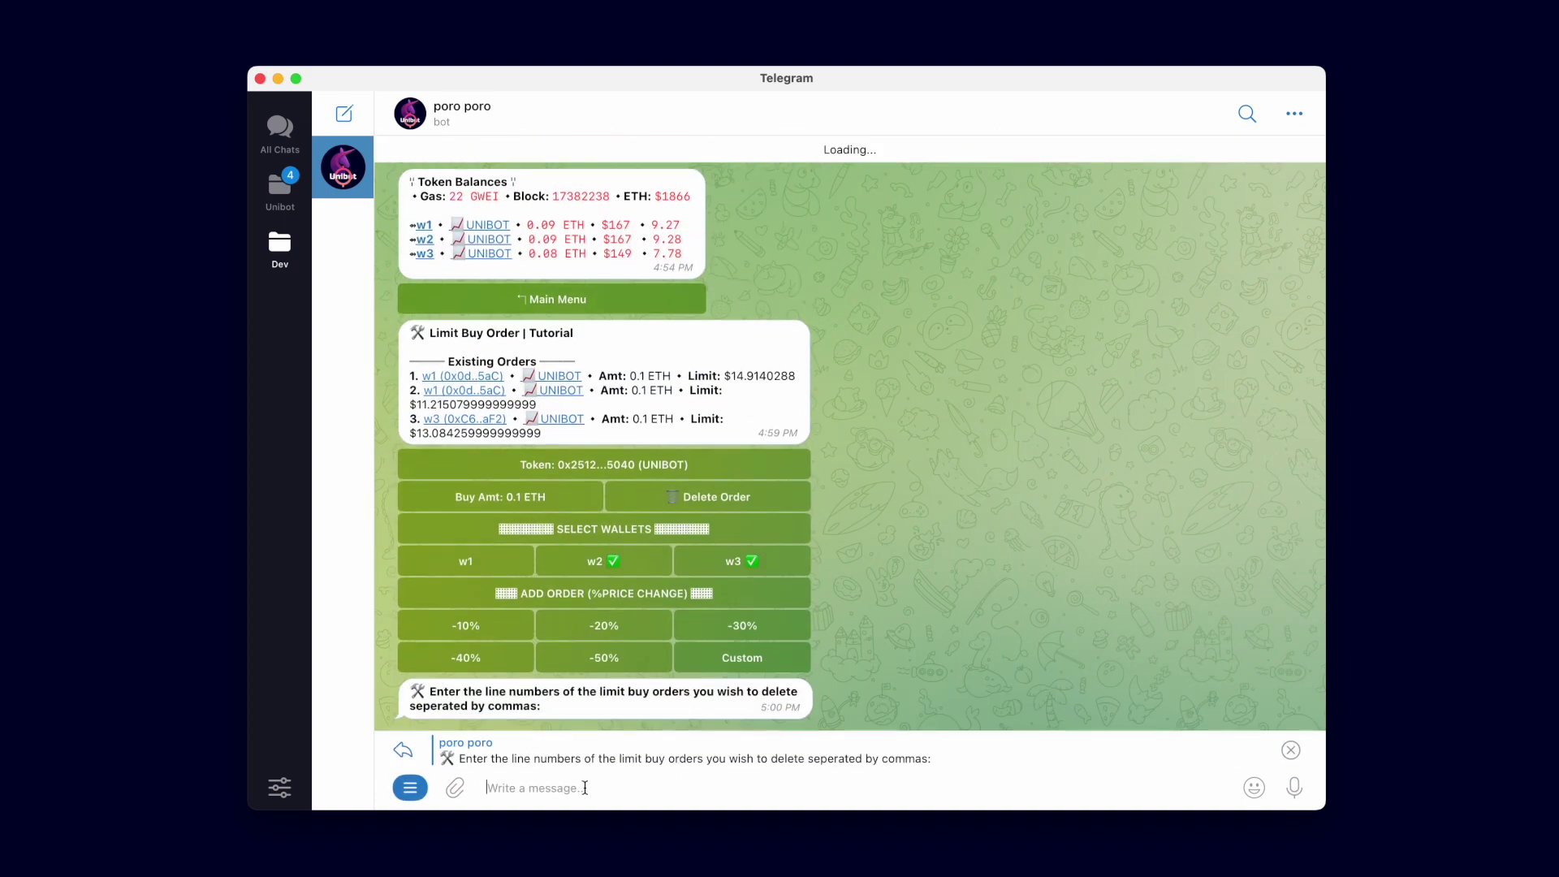
{"action": "type", "text": "1,2"}
{"action": "key", "text": "Return"}
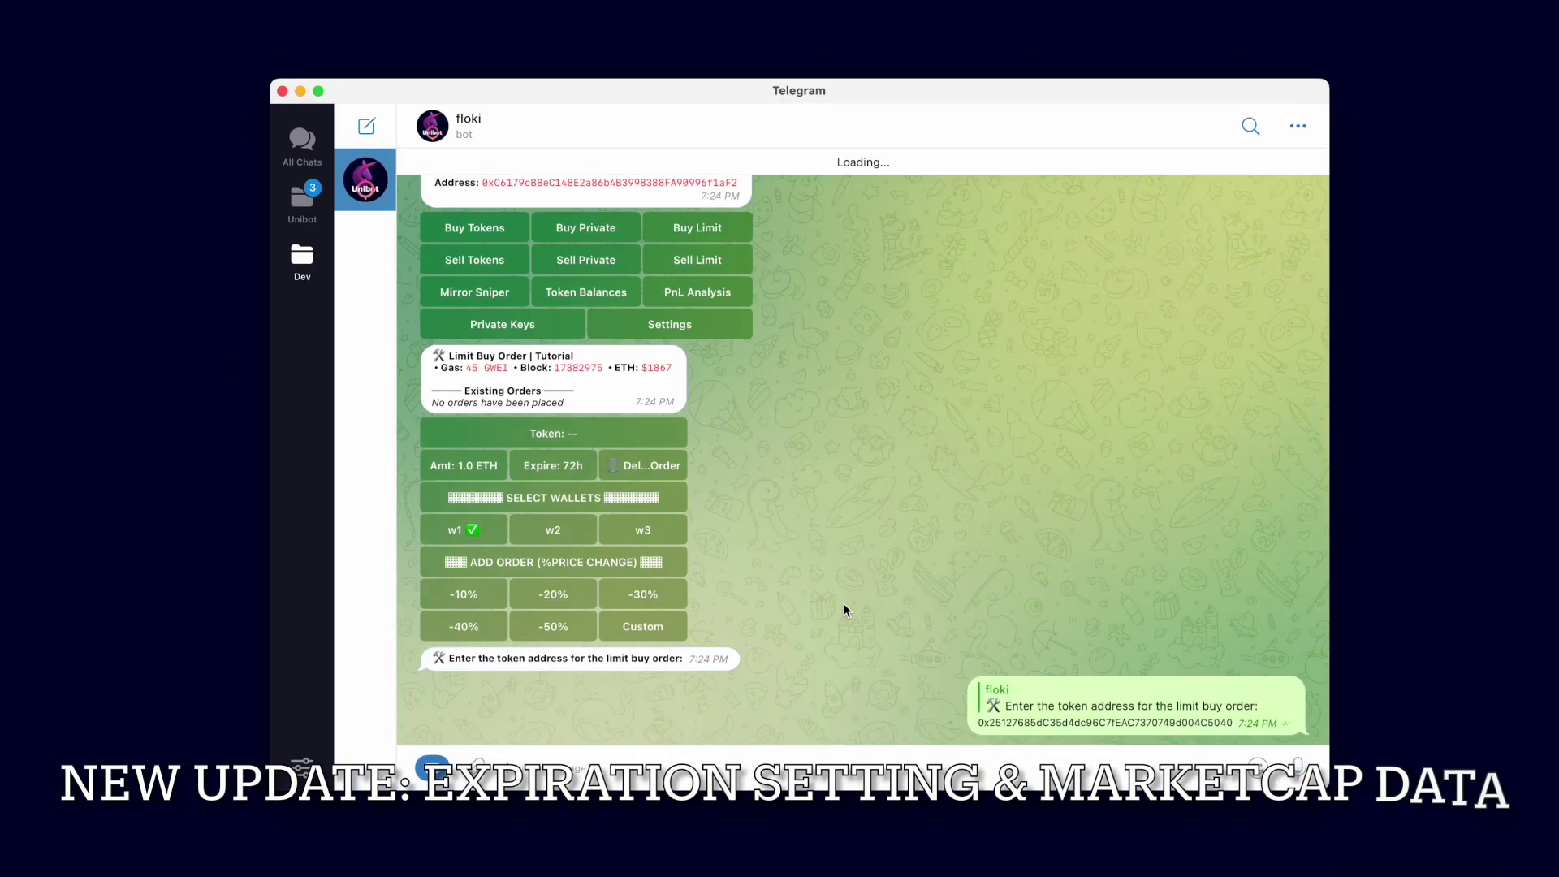
Step: Set the buy amount of the new UNIBOT limit order with the 72h expiry to 0.1 ETH
{"action": "left_click", "coordinate": [480, 446]}
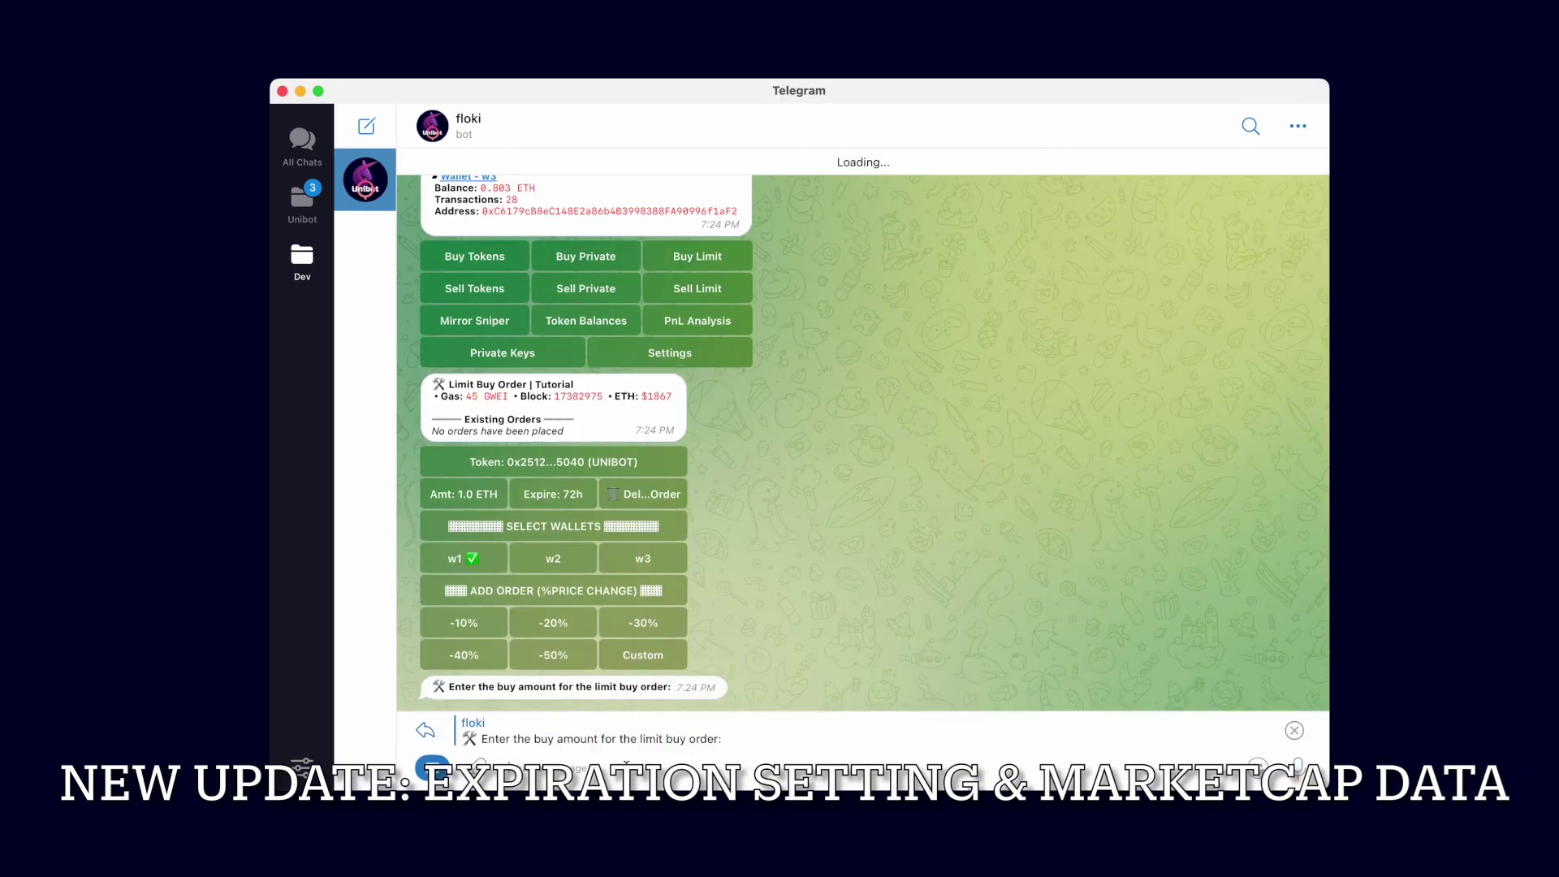
{"action": "type", "text": "0.1"}
{"action": "key", "text": "Return"}
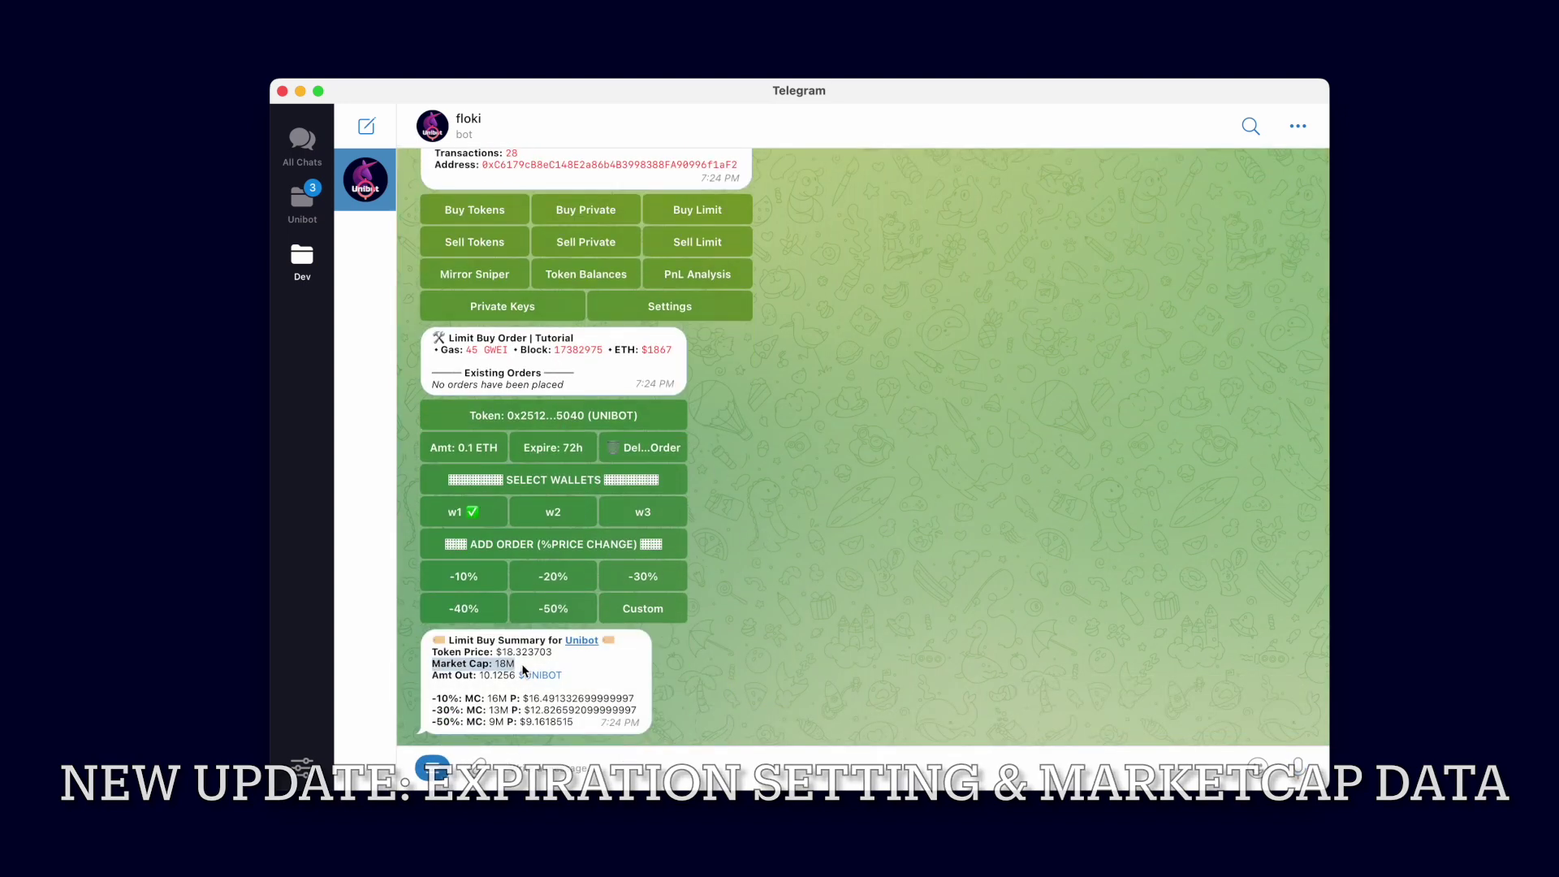
Step: Highlight the market cap figures in the Unibot limit buy summary, and select wallet w2 for the order as well
{"action": "mouse_move", "coordinate": [487, 698]}
{"action": "left_mouse_down"}
{"action": "mouse_move", "coordinate": [506, 703]}
{"action": "mouse_move", "coordinate": [476, 722]}
{"action": "left_mouse_up"}
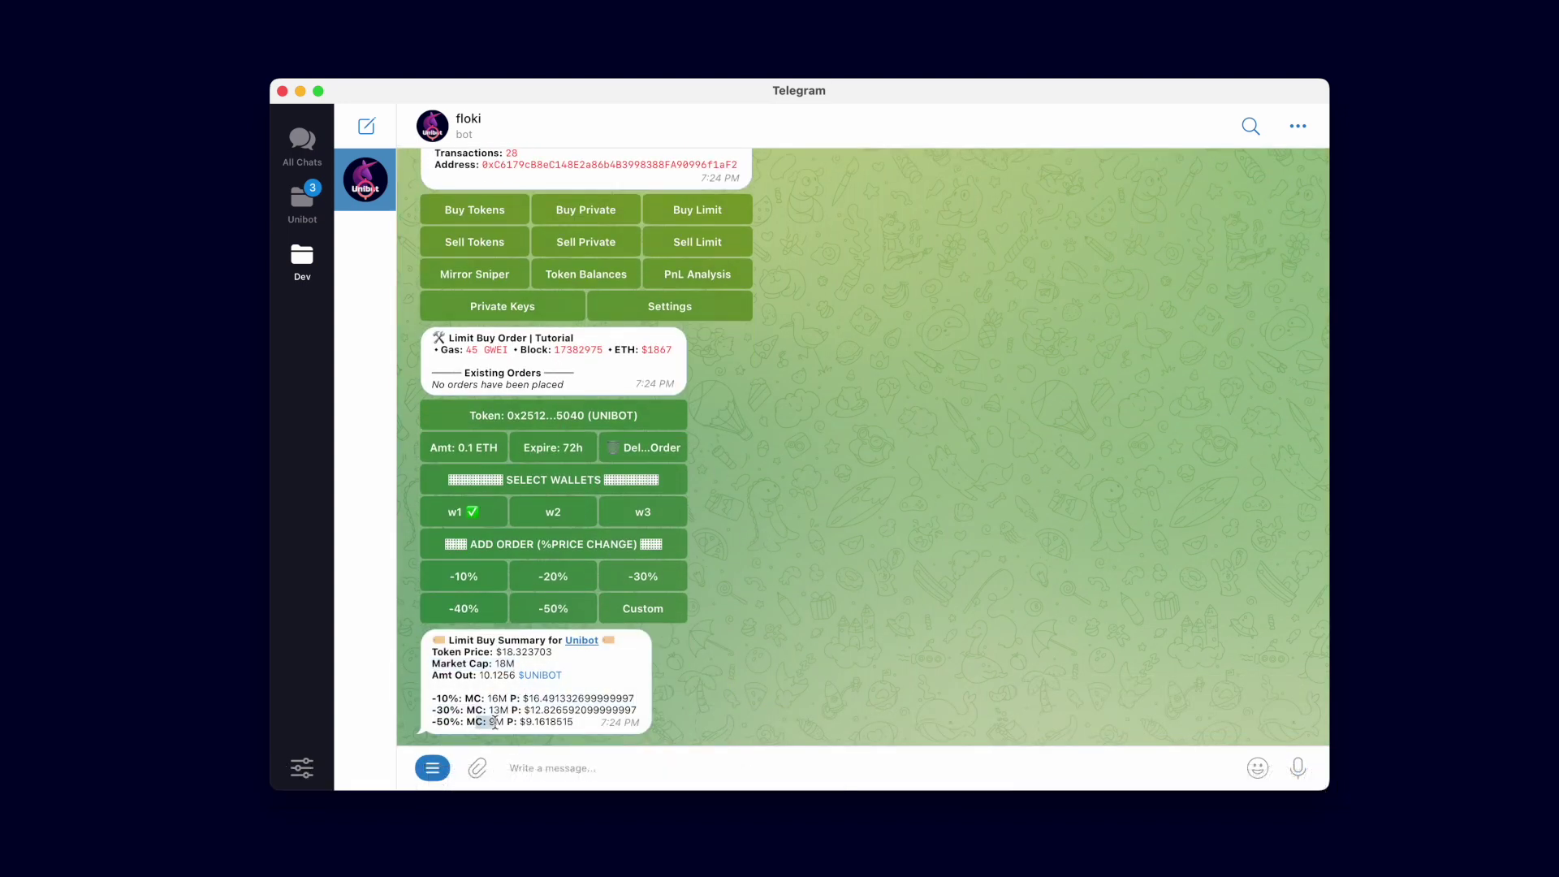
{"action": "left_click", "coordinate": [557, 510]}
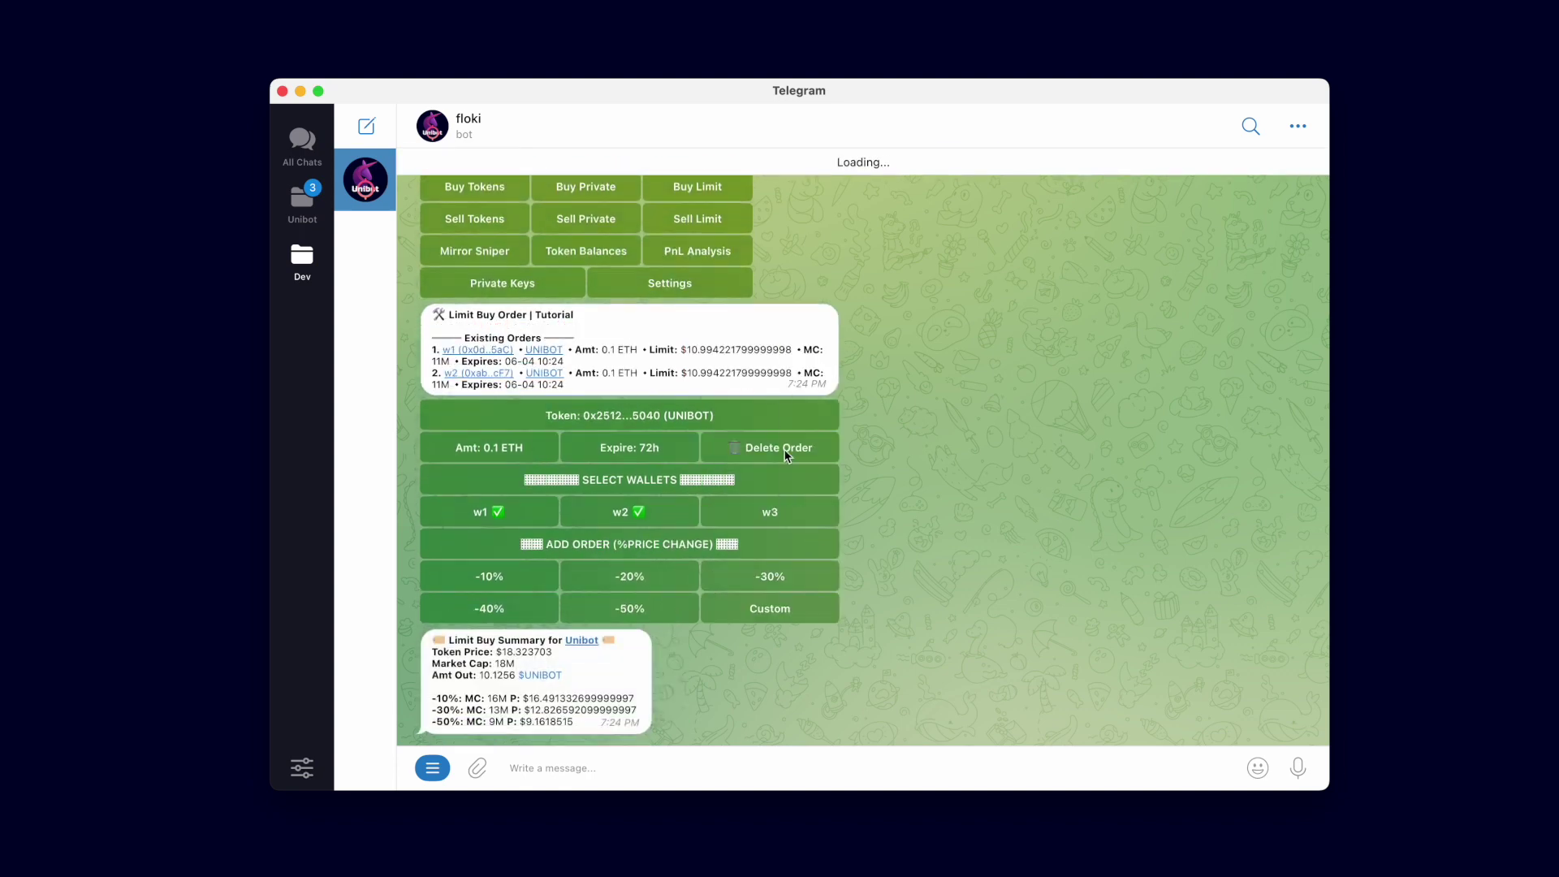